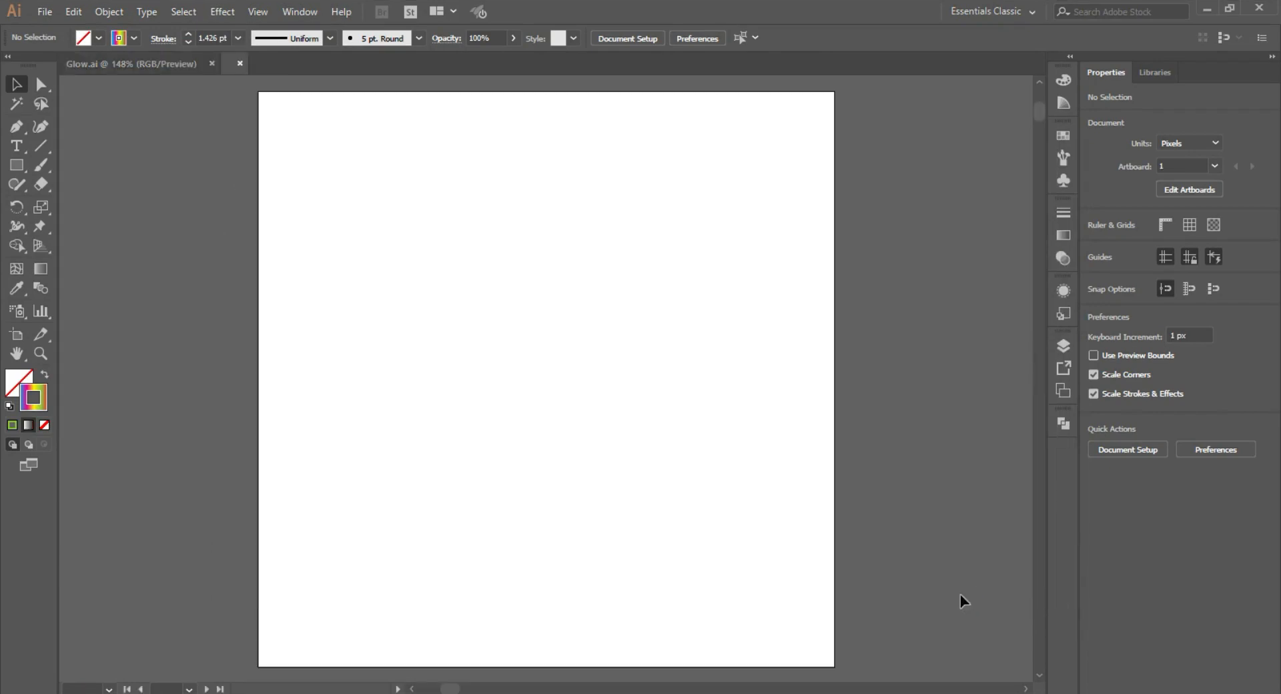
Draw a 500 x 500 px rectangle covering the whole artboard, fill it with black and lock it
{"action": "left_click", "coordinate": [17, 165]}
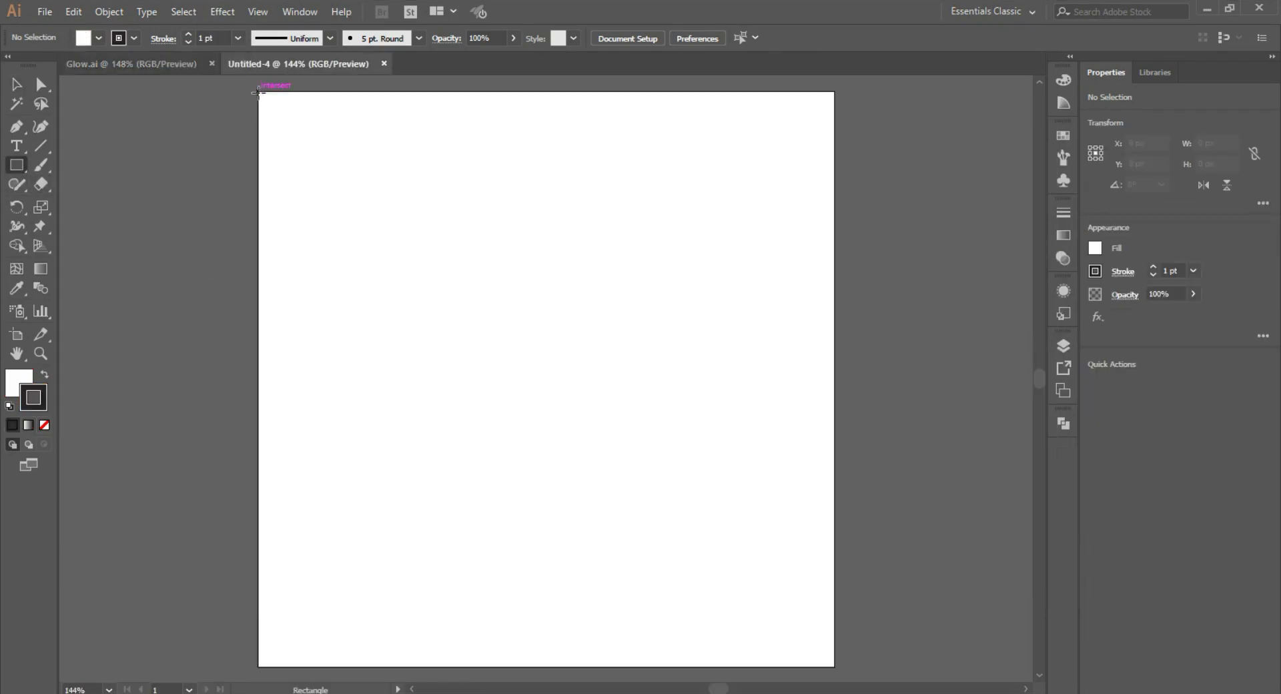
{"action": "left_click", "coordinate": [258, 93]}
{"action": "left_click", "coordinate": [615, 382]}
{"action": "left_click", "coordinate": [98, 38]}
{"action": "left_click", "coordinate": [27, 70]}
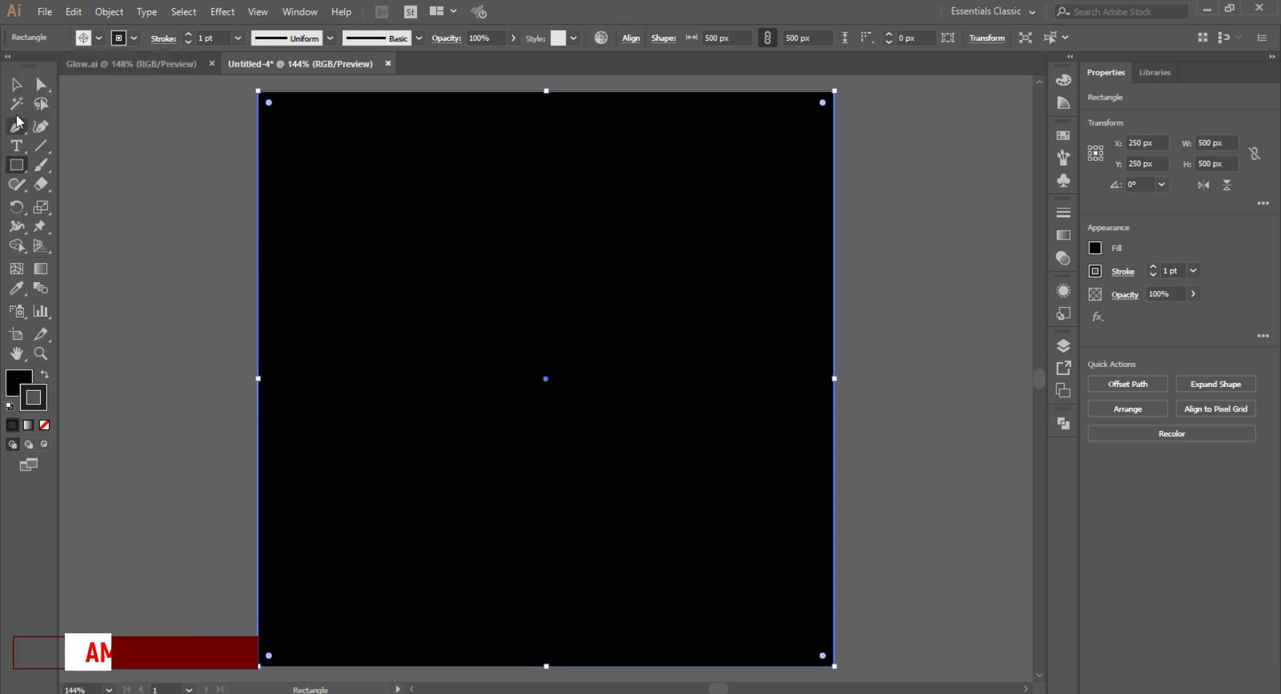
{"action": "left_click", "coordinate": [17, 85]}
{"action": "key", "text": "ctrl+2"}
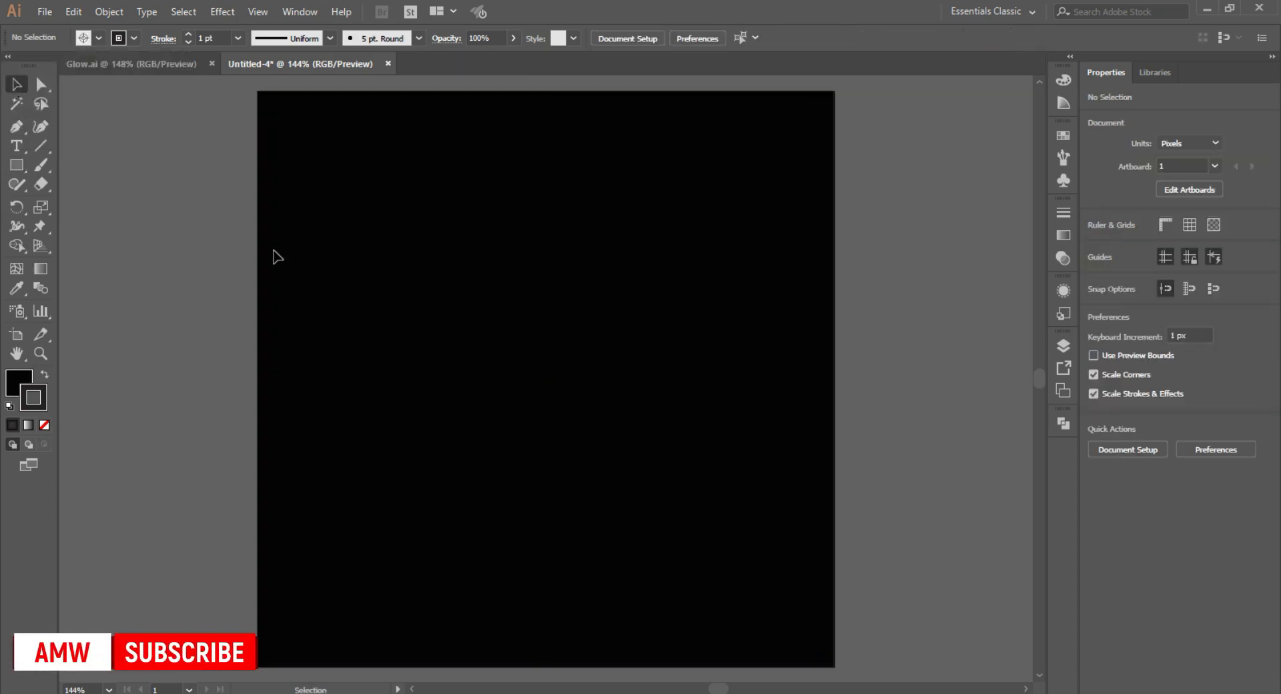
Add the text GLOW in the upper half of the artboard with no fill and a white stroke
{"action": "left_click", "coordinate": [17, 145]}
{"action": "left_click", "coordinate": [401, 313]}
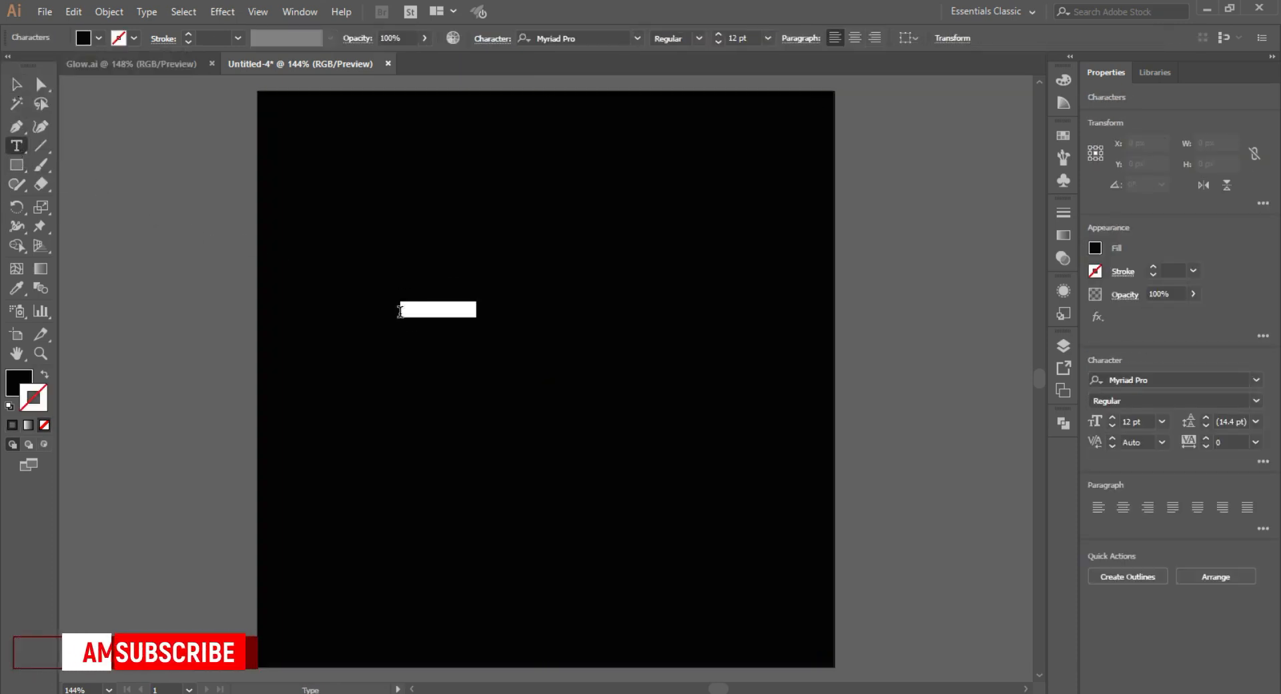
{"action": "left_click", "coordinate": [99, 38]}
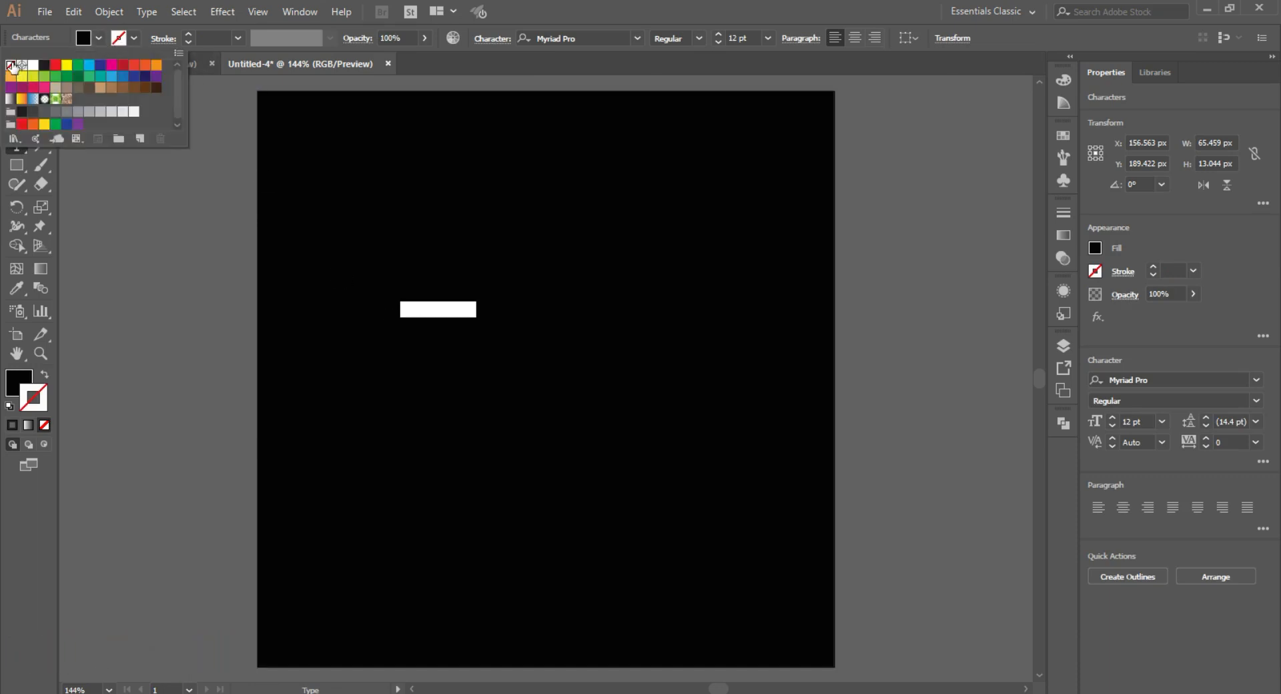
{"action": "left_click", "coordinate": [11, 64]}
{"action": "left_click", "coordinate": [134, 38]}
{"action": "left_click", "coordinate": [33, 65]}
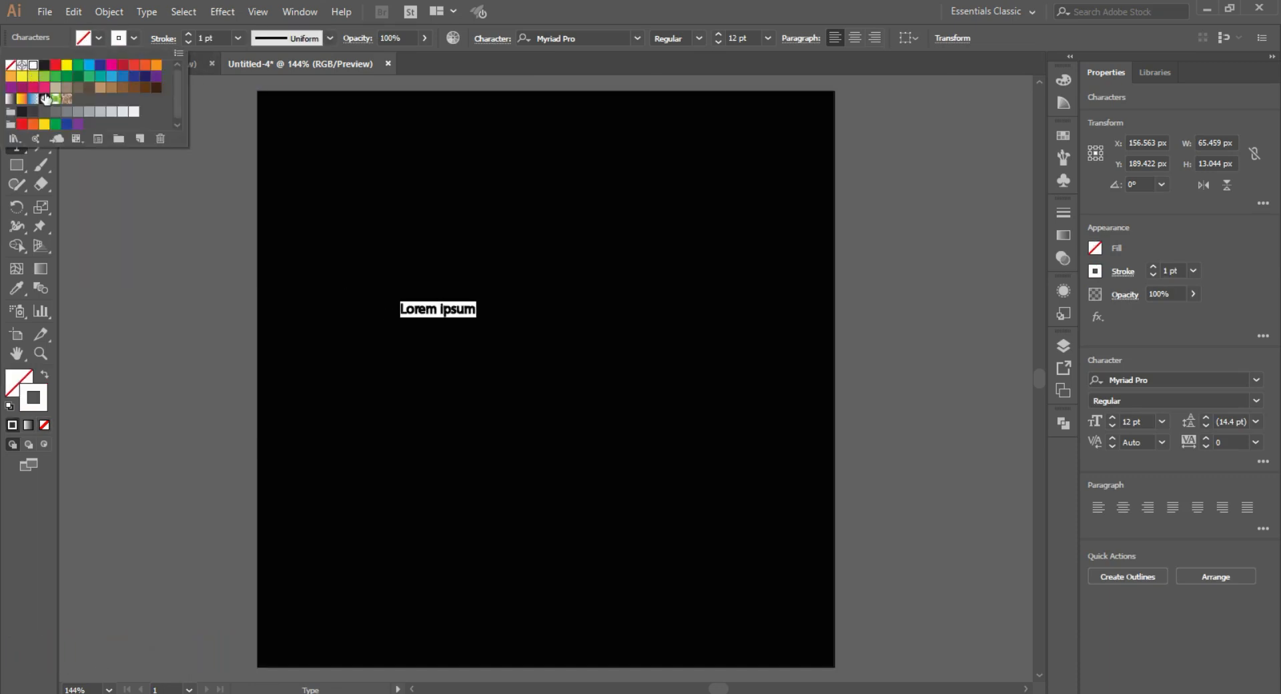
{"action": "left_click", "coordinate": [2, 241]}
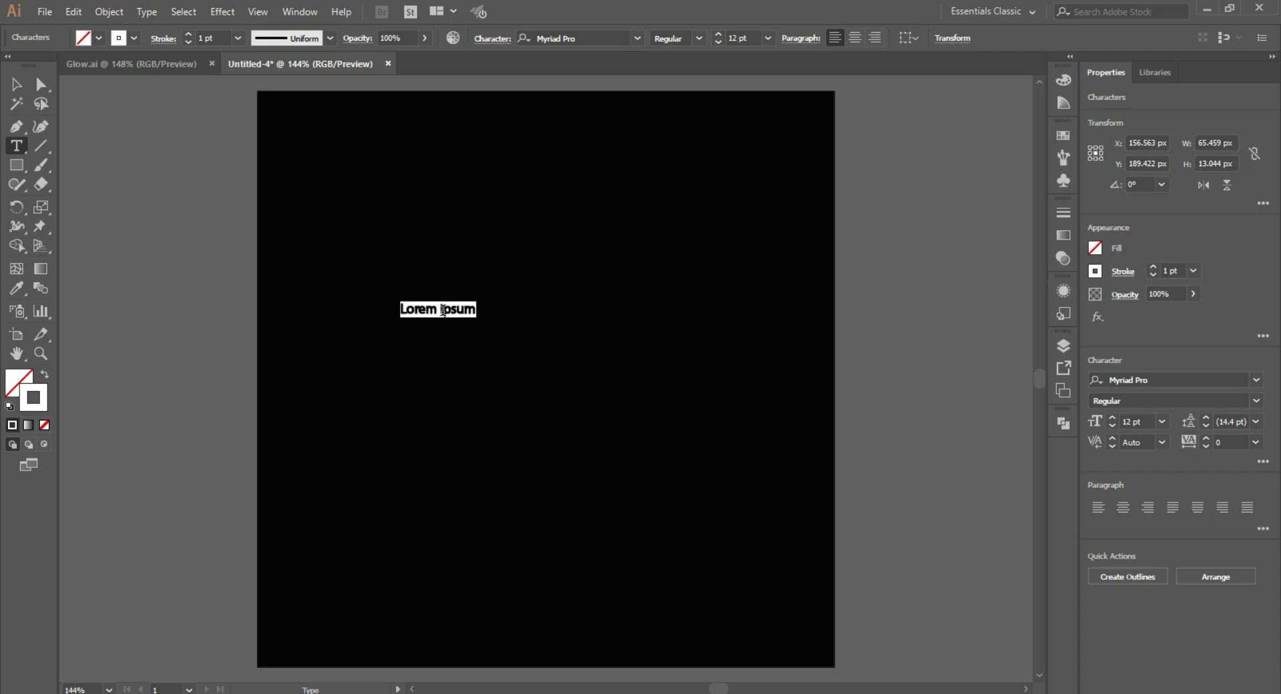
{"action": "type", "text": "GLOW"}
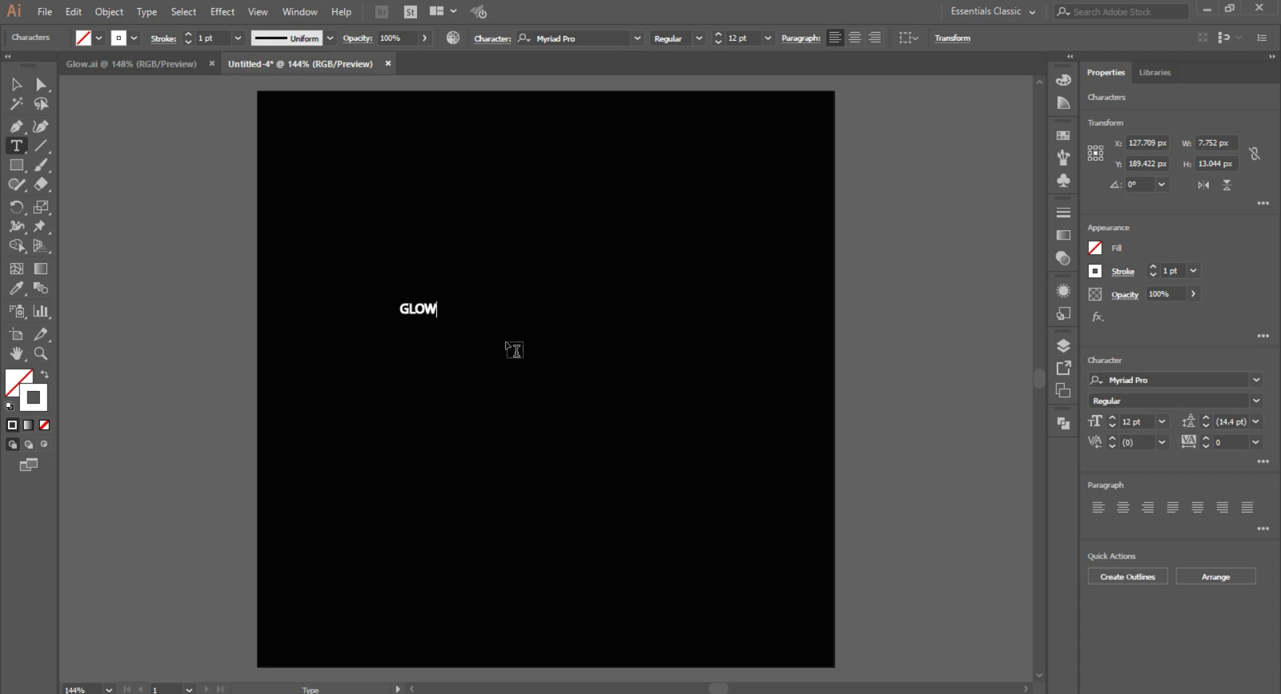
{"action": "left_click", "coordinate": [15, 84]}
Set the GLOW text in Arial Black, enlarge it to about 88.6 pt and move it into the upper part of the artboard
{"action": "left_click", "coordinate": [561, 38]}
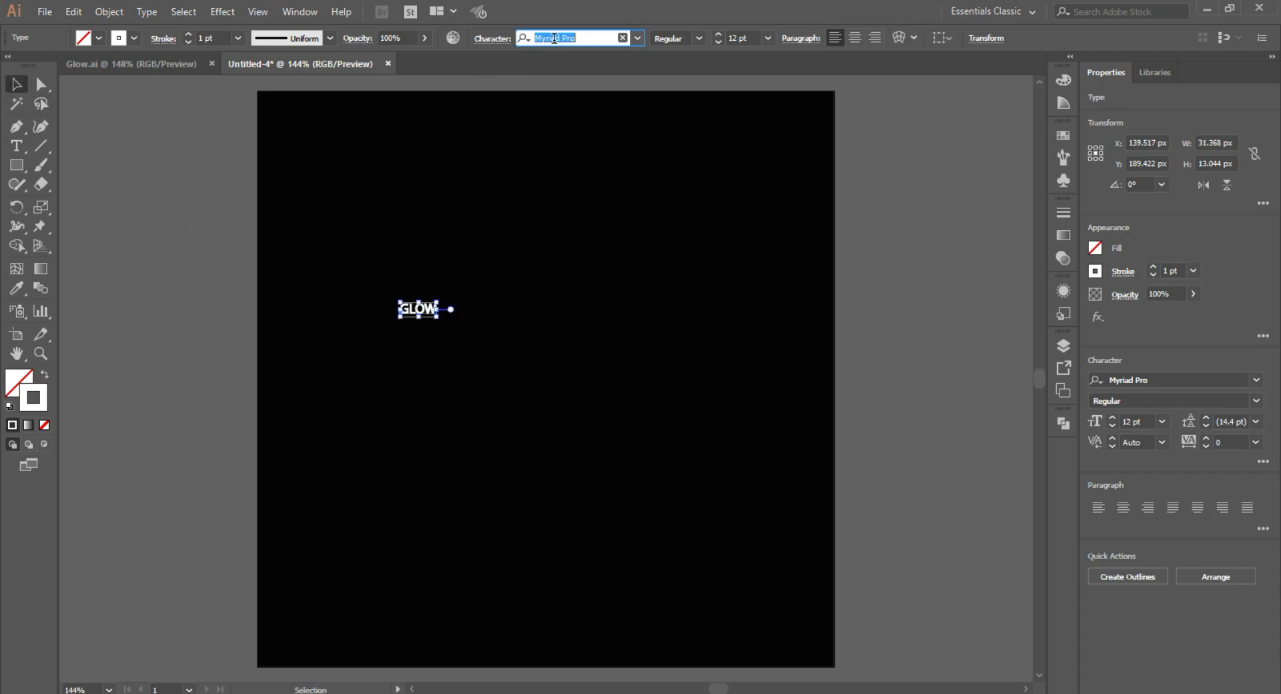
{"action": "type", "text": "ari"}
{"action": "left_click", "coordinate": [597, 168]}
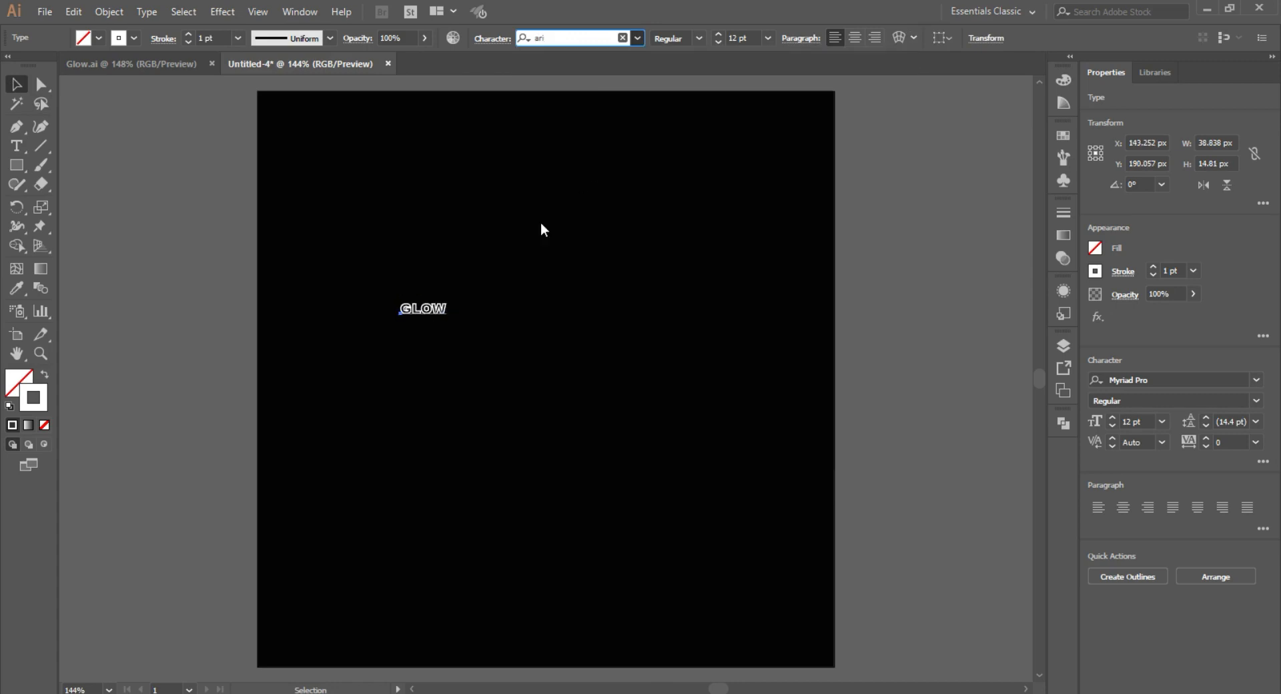
{"action": "left_click_drag", "start_coordinate": [452, 320], "coordinate": [583, 403]}
{"action": "left_click_drag", "start_coordinate": [533, 327], "coordinate": [663, 271]}
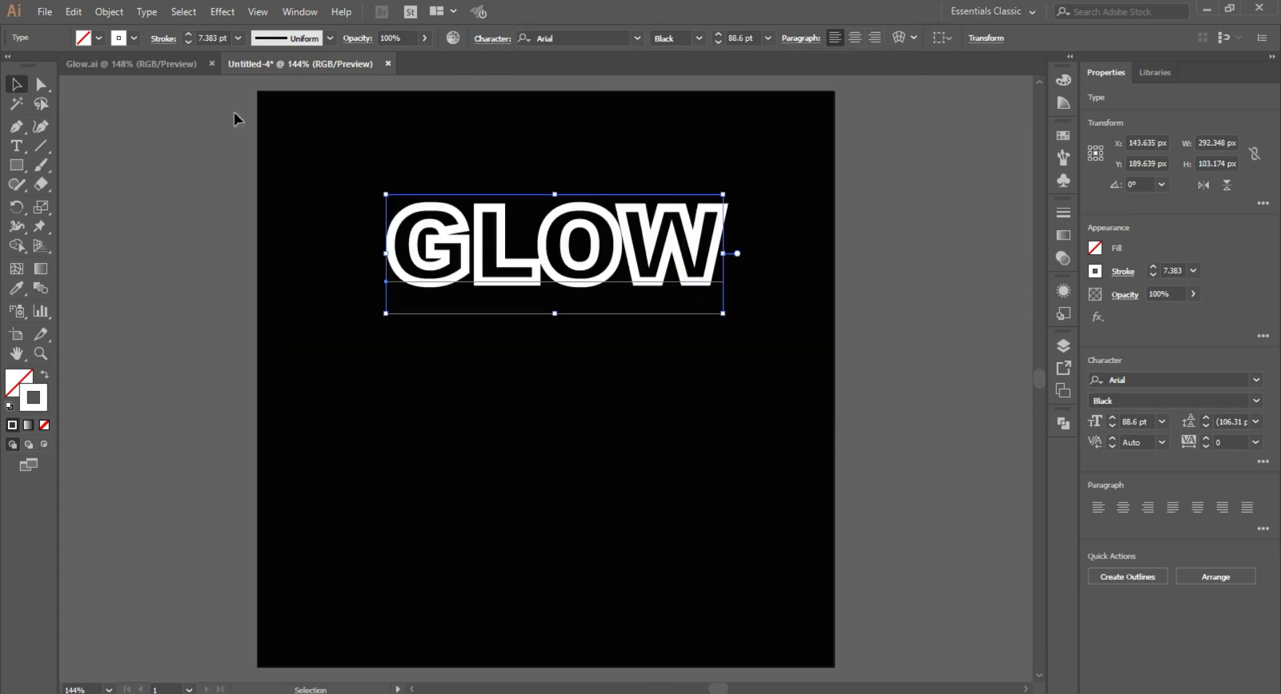
Set the stroke weight of the GLOW text to 2 pt
{"action": "left_click", "coordinate": [221, 36]}
{"action": "scroll", "coordinate": [221, 35], "scroll_direction": "down", "scroll_amount": 7}
{"action": "scroll", "coordinate": [221, 36], "scroll_direction": "up", "scroll_amount": 1}
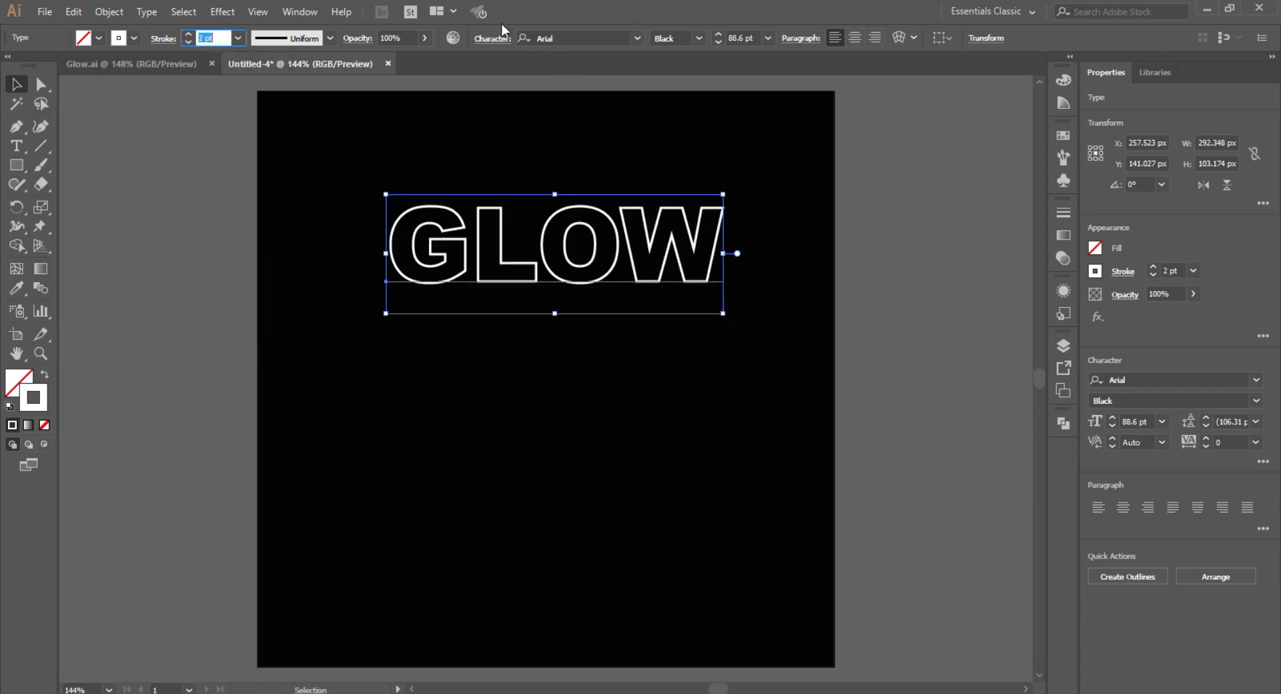
{"action": "key", "text": "Return"}
Set the tracking of the GLOW text to 100
{"action": "left_click", "coordinate": [492, 38]}
{"action": "left_click", "coordinate": [498, 134]}
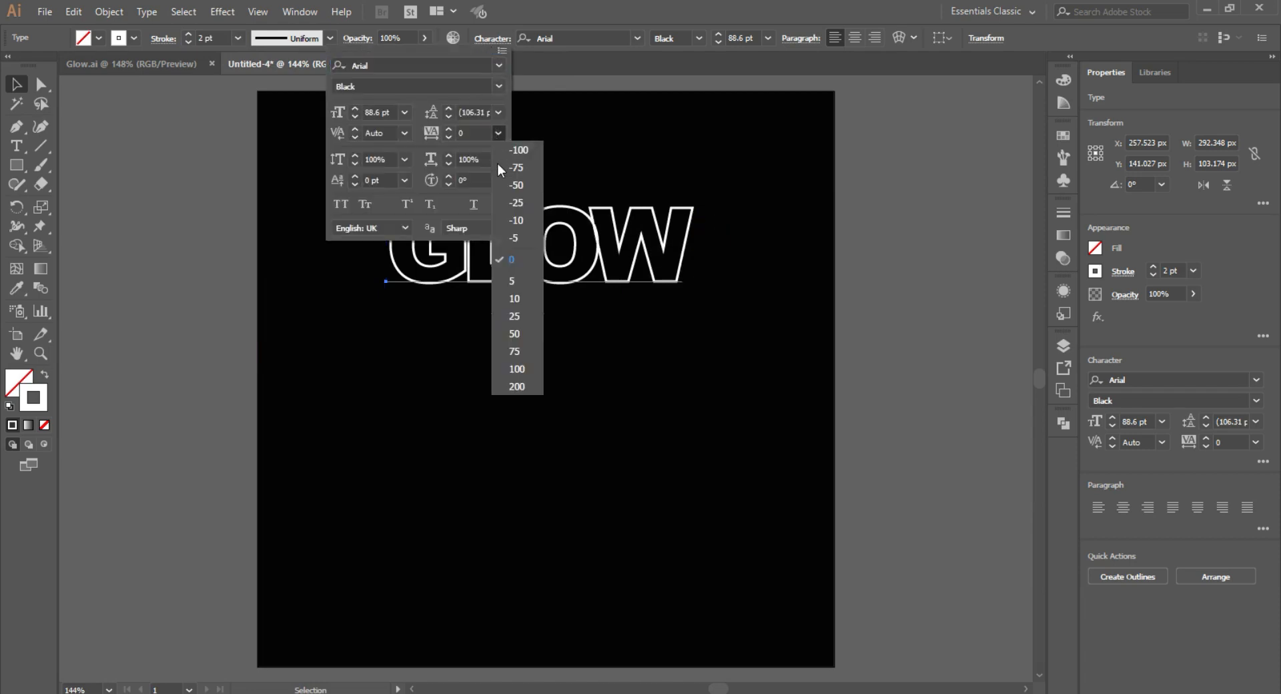
{"action": "left_click", "coordinate": [527, 375]}
{"action": "left_click", "coordinate": [674, 286]}
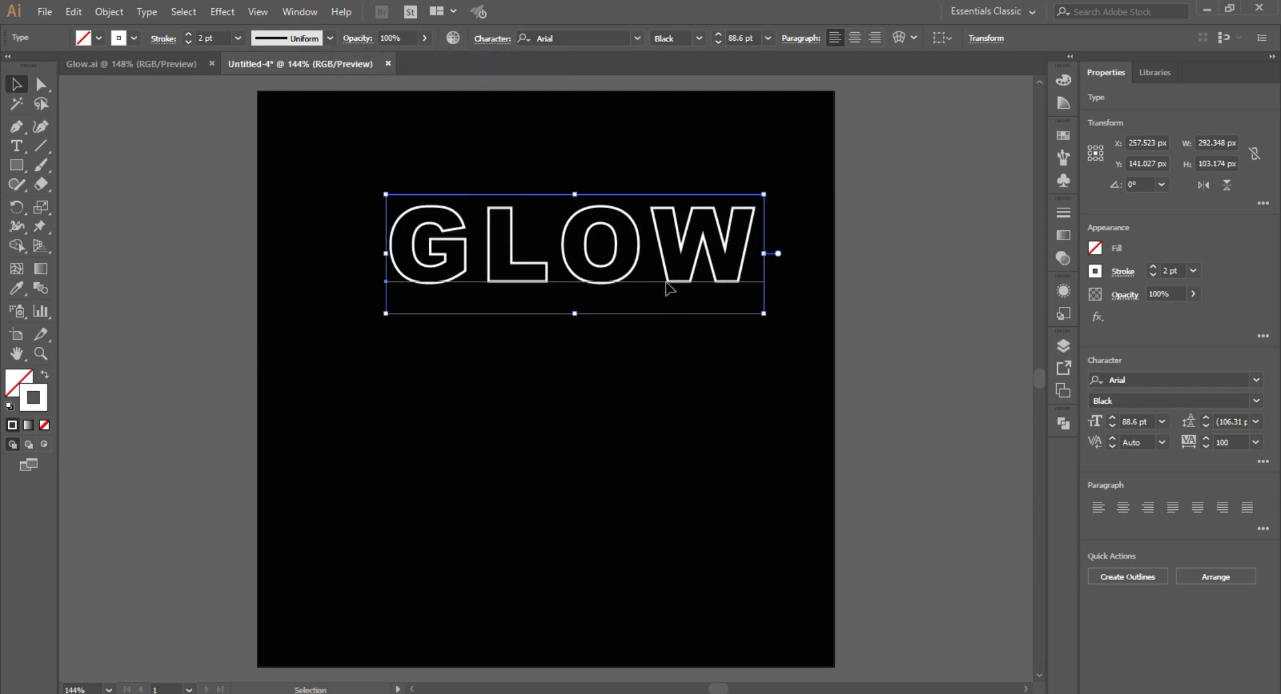
Duplicate the GLOW text straight below, change the copy to TRICK and shift it slightly to line up with the word above
{"action": "left_click_drag", "start_coordinate": [652, 287], "coordinate": [654, 519]}
{"action": "double_click", "coordinate": [652, 514]}
{"action": "type", "text": "TRICK"}
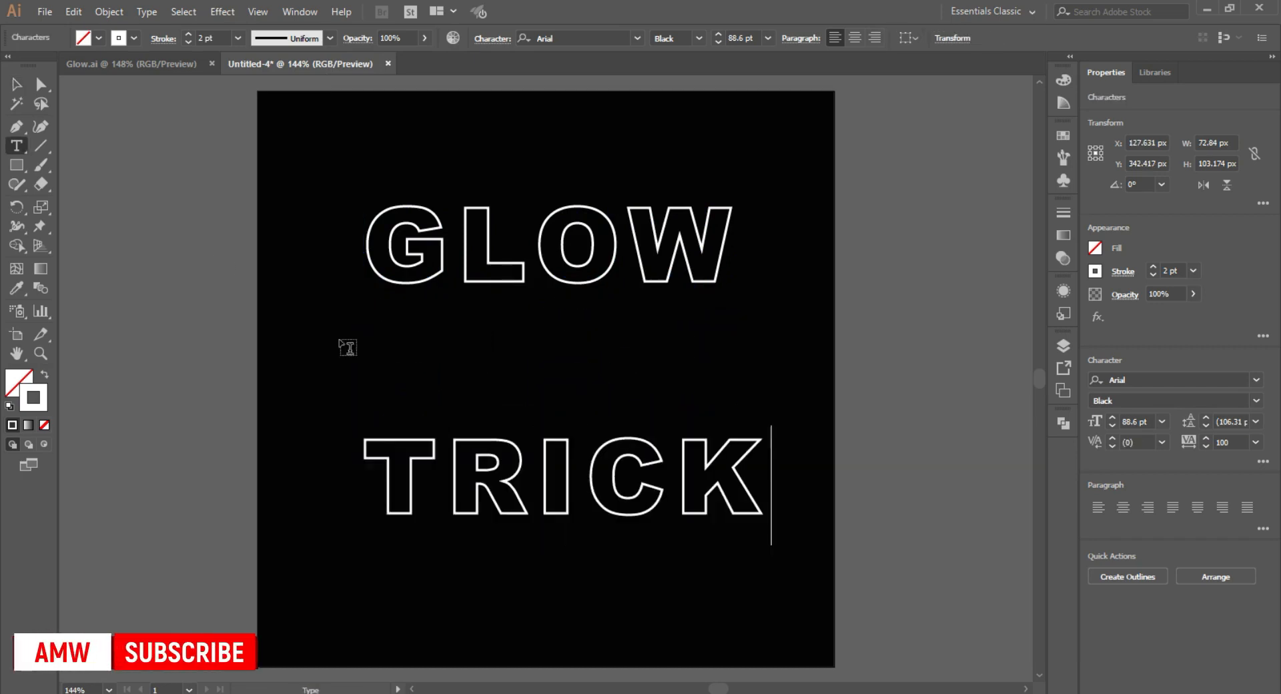
{"action": "key", "text": "Escape"}
{"action": "left_click_drag", "start_coordinate": [518, 460], "coordinate": [511, 461]}
{"action": "left_click", "coordinate": [536, 350]}
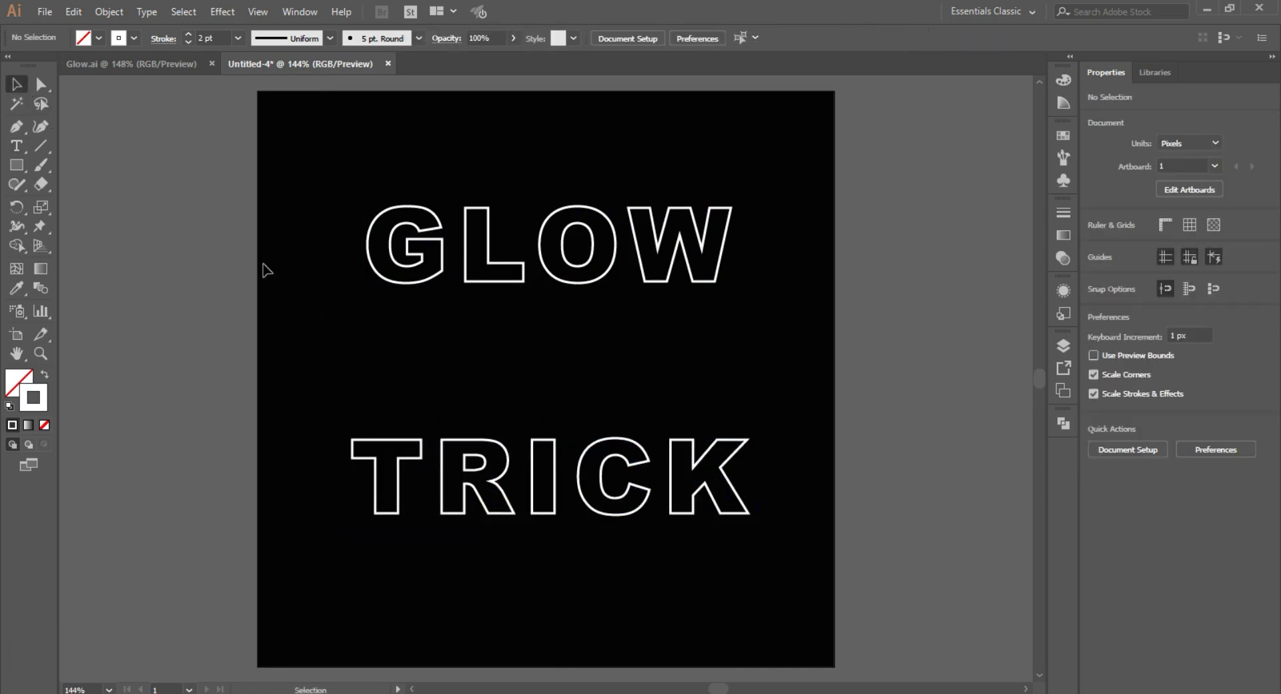
Draw a rectangle about 194 x 37.5 px between the two words and give it a red fill and no stroke
{"action": "left_click", "coordinate": [17, 165]}
{"action": "left_click_drag", "start_coordinate": [285, 345], "coordinate": [510, 388]}
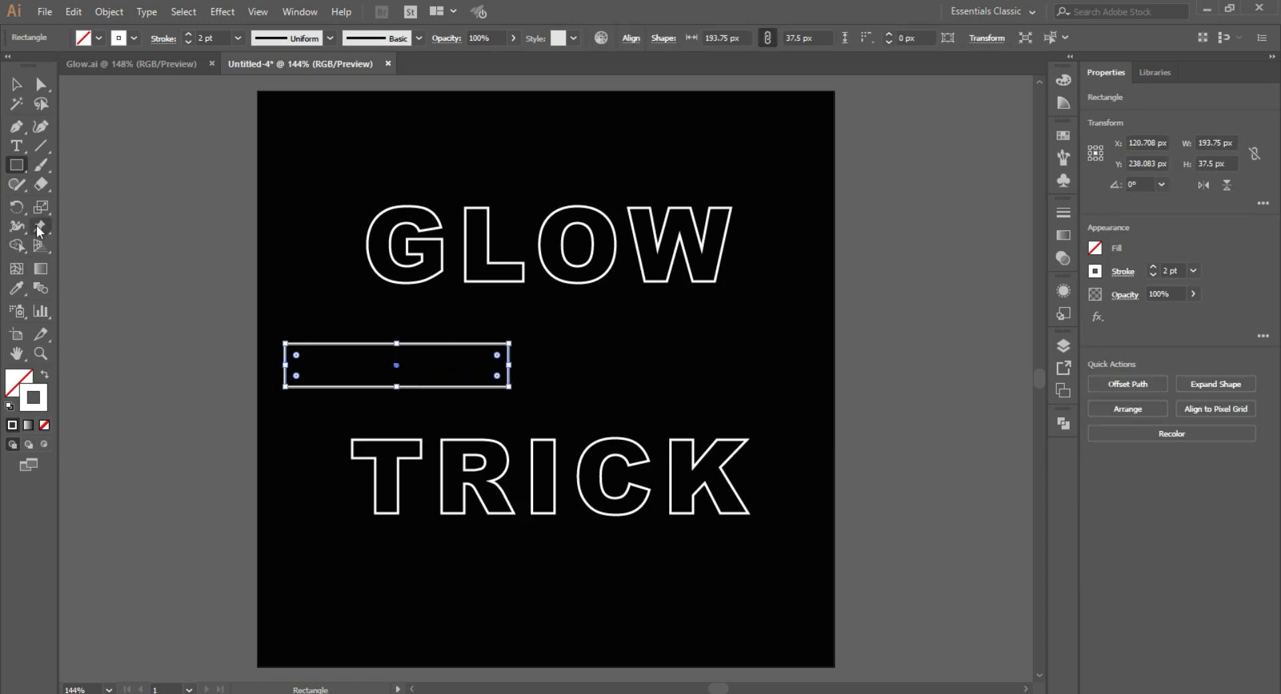
{"action": "left_click", "coordinate": [16, 83]}
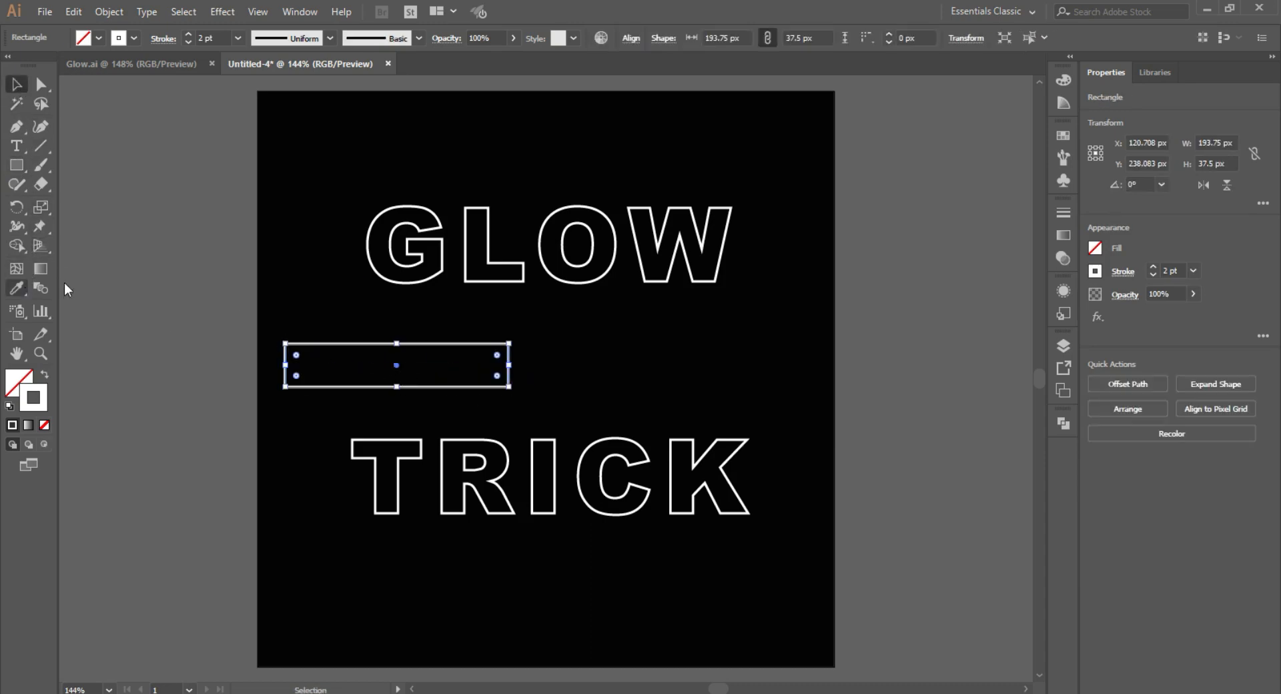
{"action": "left_click", "coordinate": [133, 38]}
{"action": "left_click", "coordinate": [9, 64]}
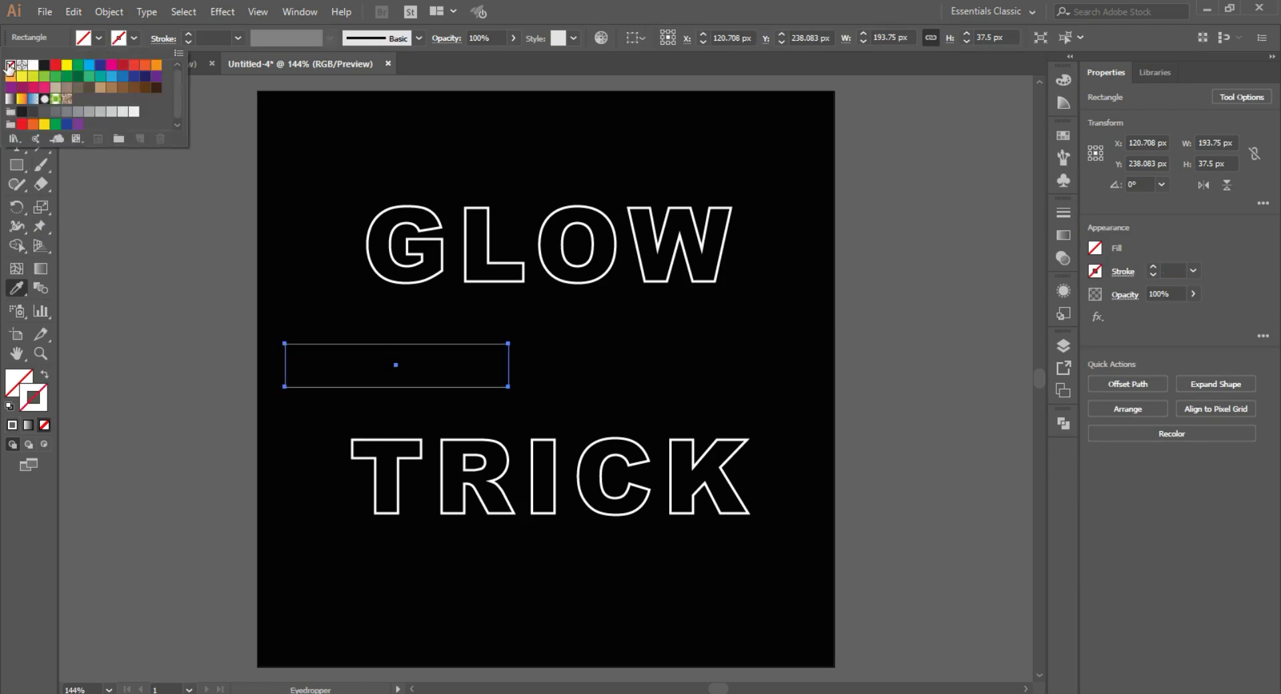
{"action": "left_click", "coordinate": [98, 39]}
{"action": "left_click", "coordinate": [58, 65]}
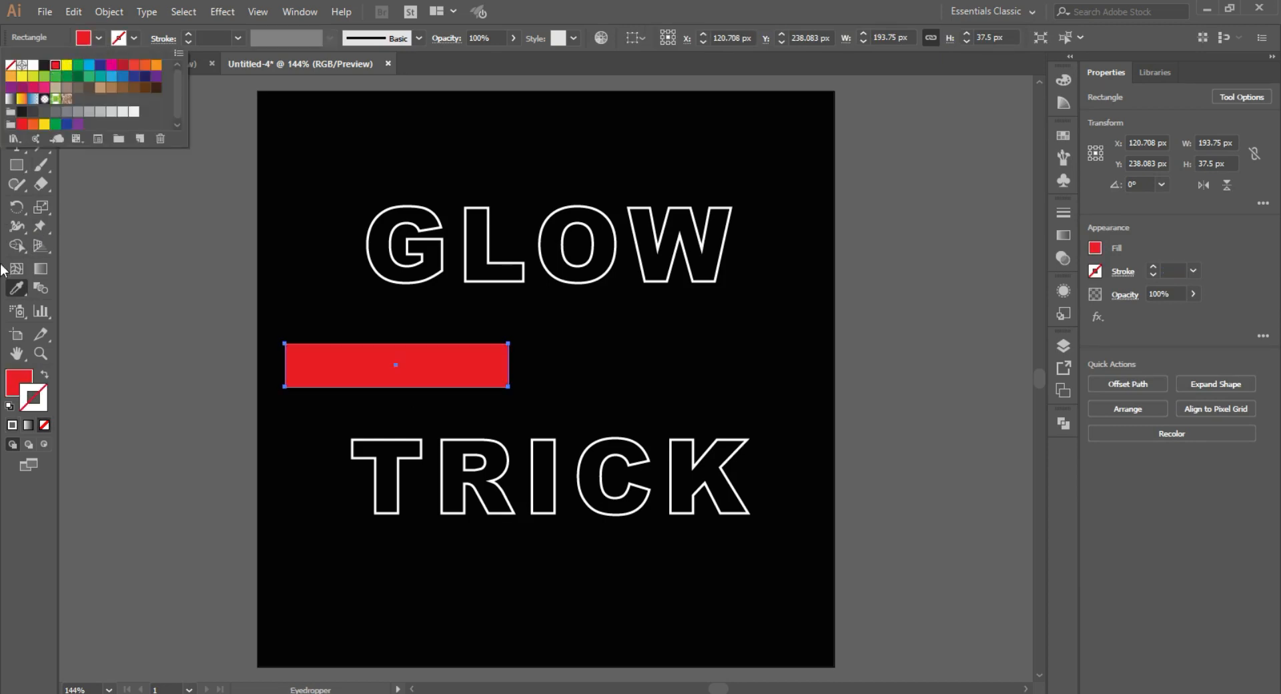
{"action": "key", "text": "Escape"}
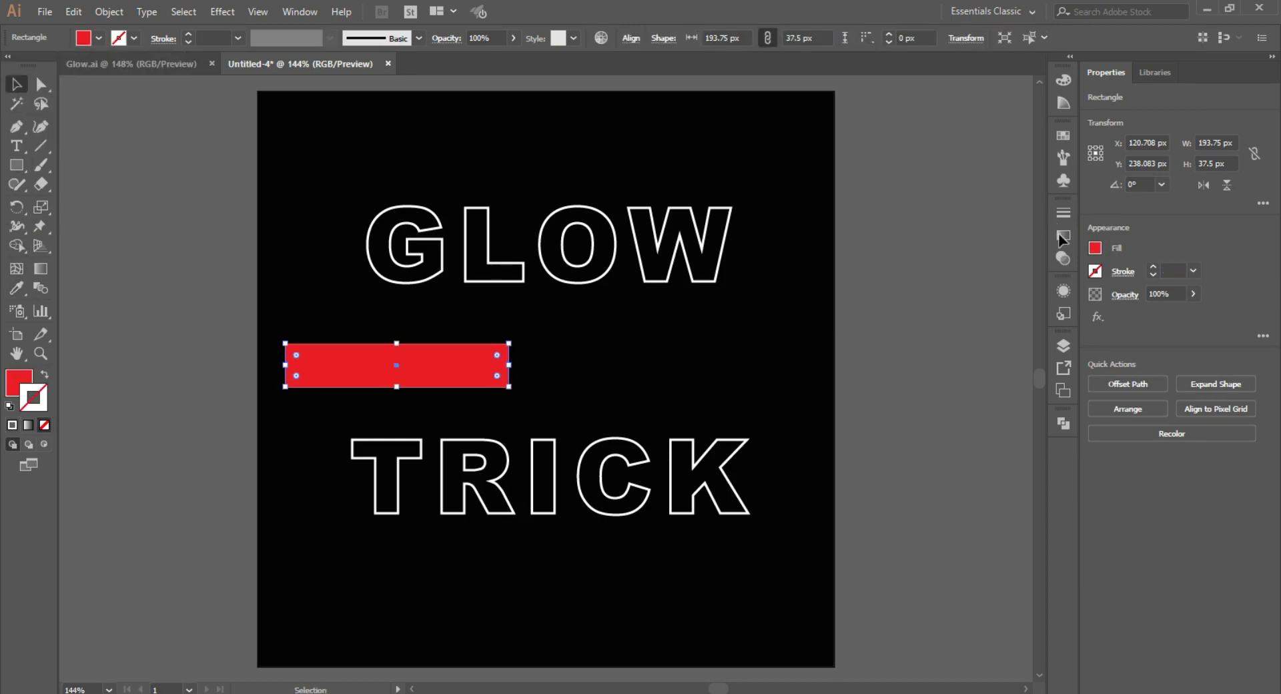
Fill the rectangle with the linear white-to-black gradient and leave its stroke set to none
{"action": "left_click", "coordinate": [1062, 236]}
{"action": "left_click", "coordinate": [947, 319]}
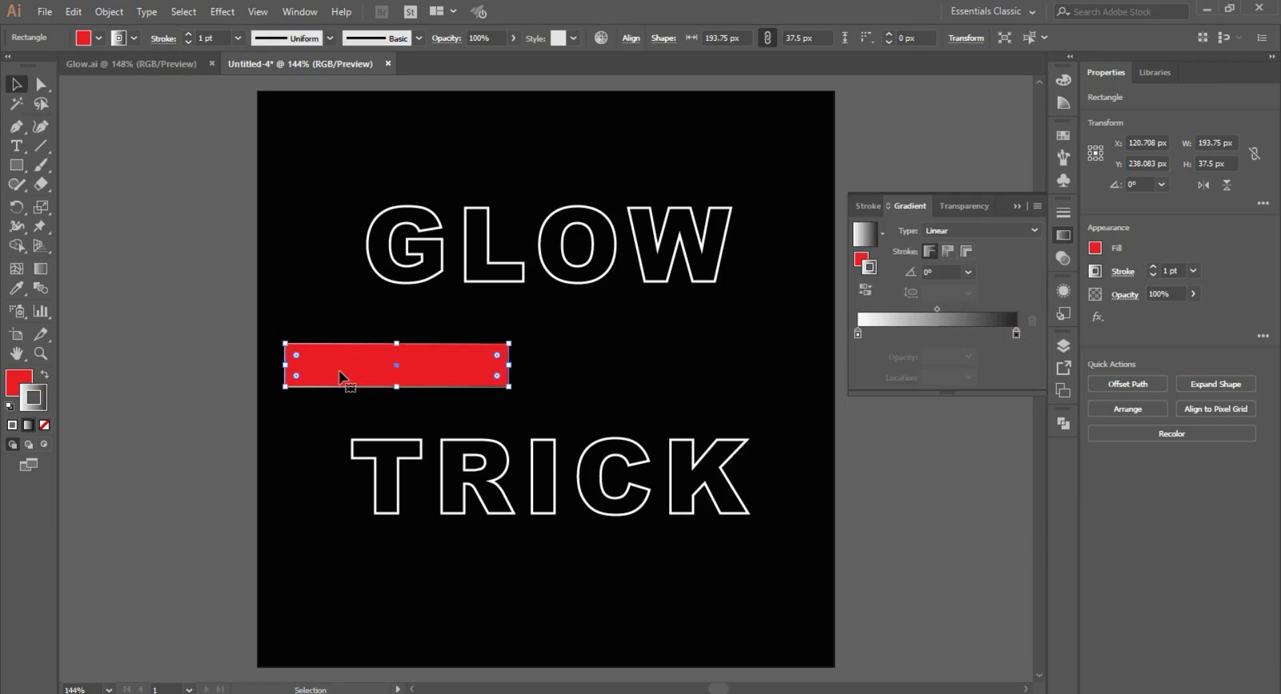
{"action": "key", "text": "x"}
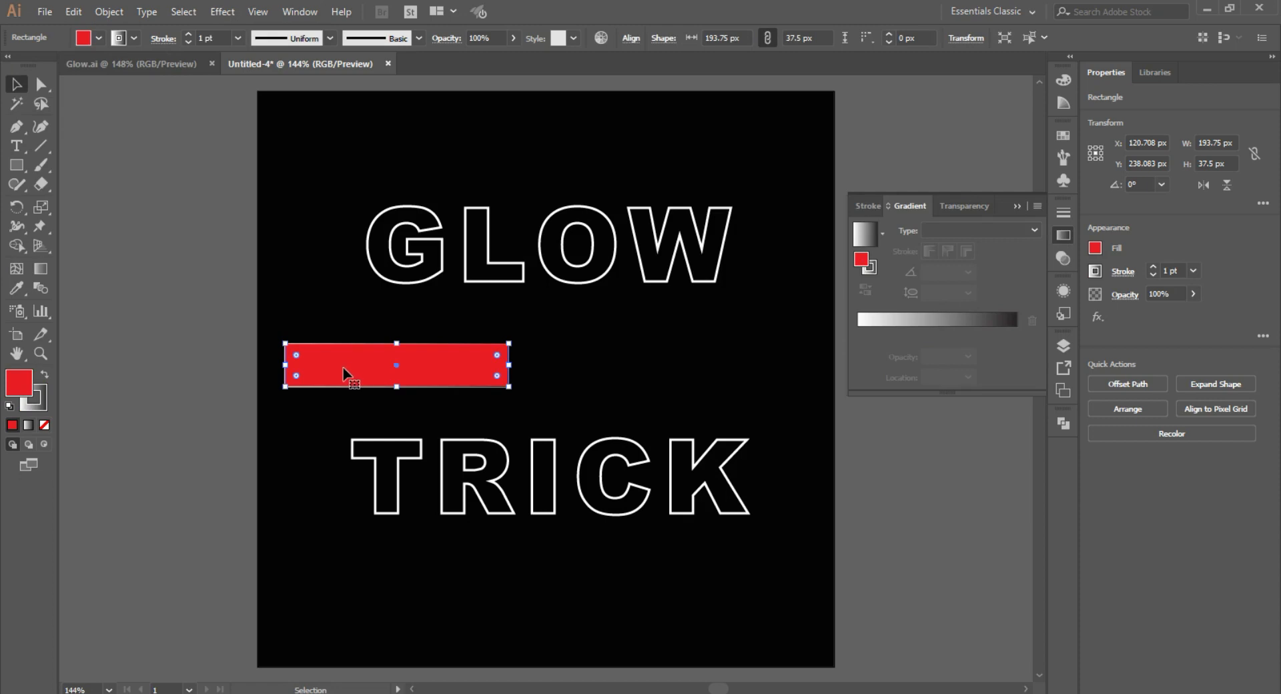
{"action": "left_click", "coordinate": [965, 325]}
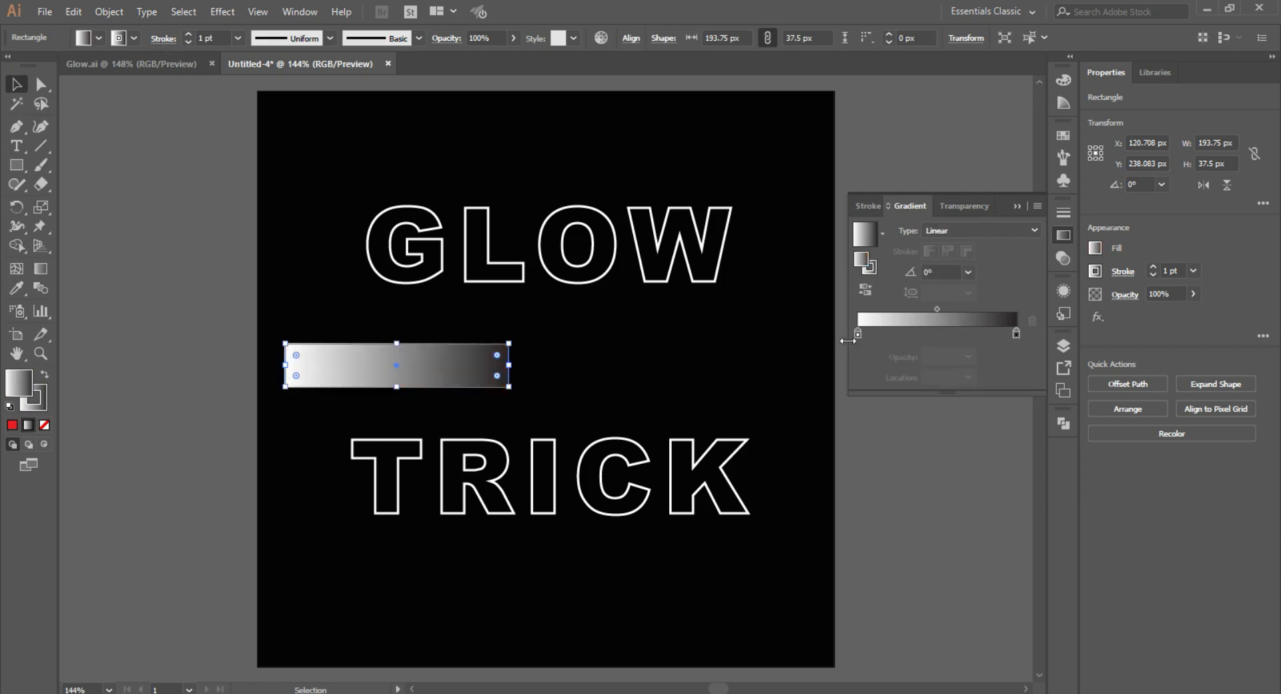
{"action": "left_click", "coordinate": [38, 404]}
{"action": "left_click", "coordinate": [45, 425]}
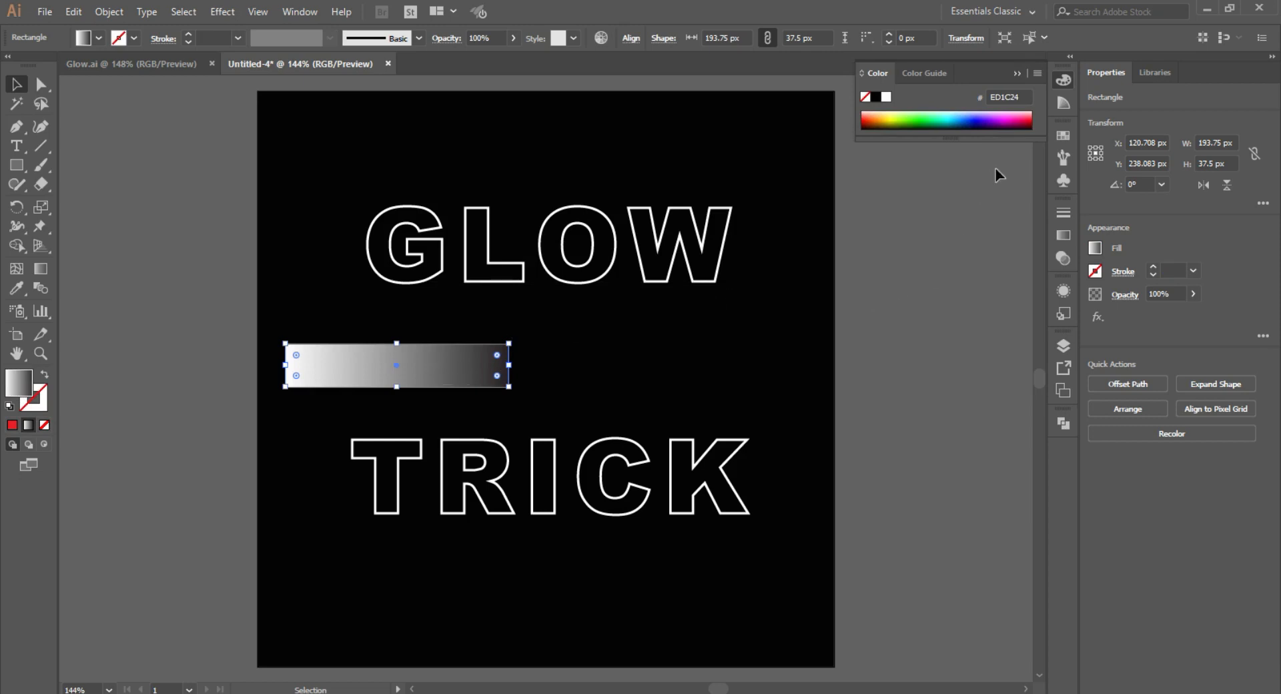
Recolour the rectangle's first gradient stop cyan-blue and add a magenta and a yellow stop between the two ends
{"action": "left_click", "coordinate": [1064, 235]}
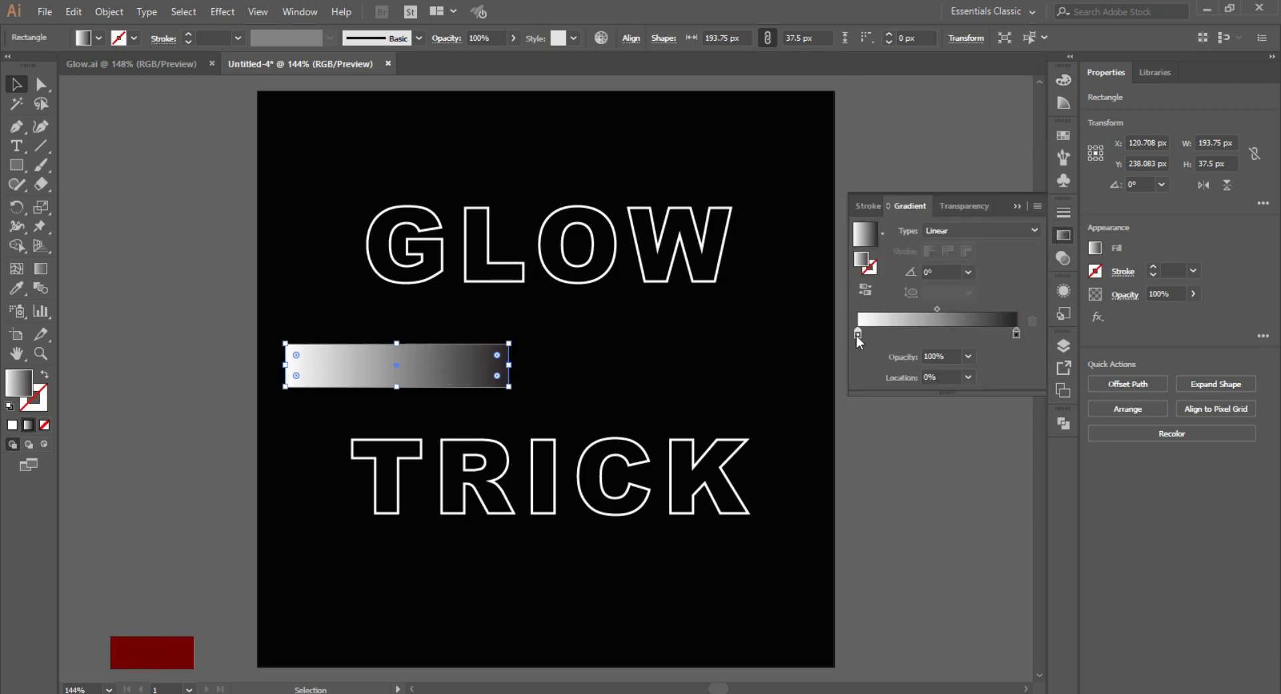
{"action": "double_click", "coordinate": [857, 334]}
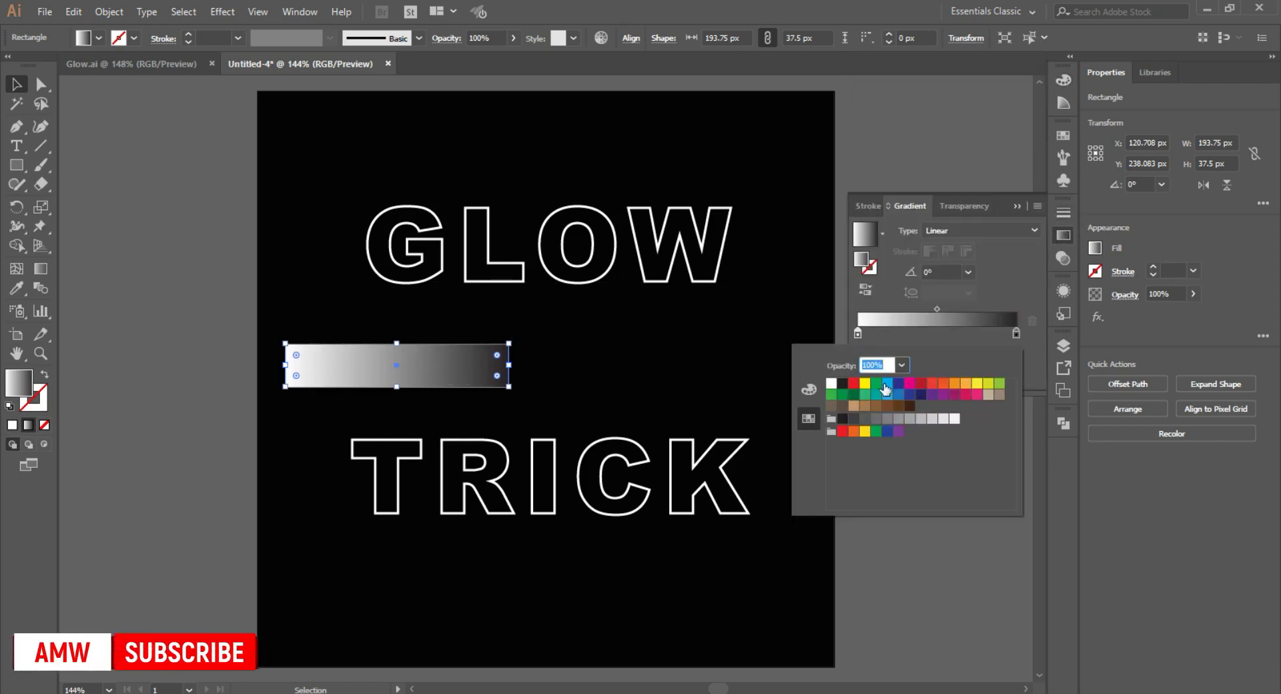
{"action": "left_click", "coordinate": [885, 388]}
{"action": "double_click", "coordinate": [904, 336]}
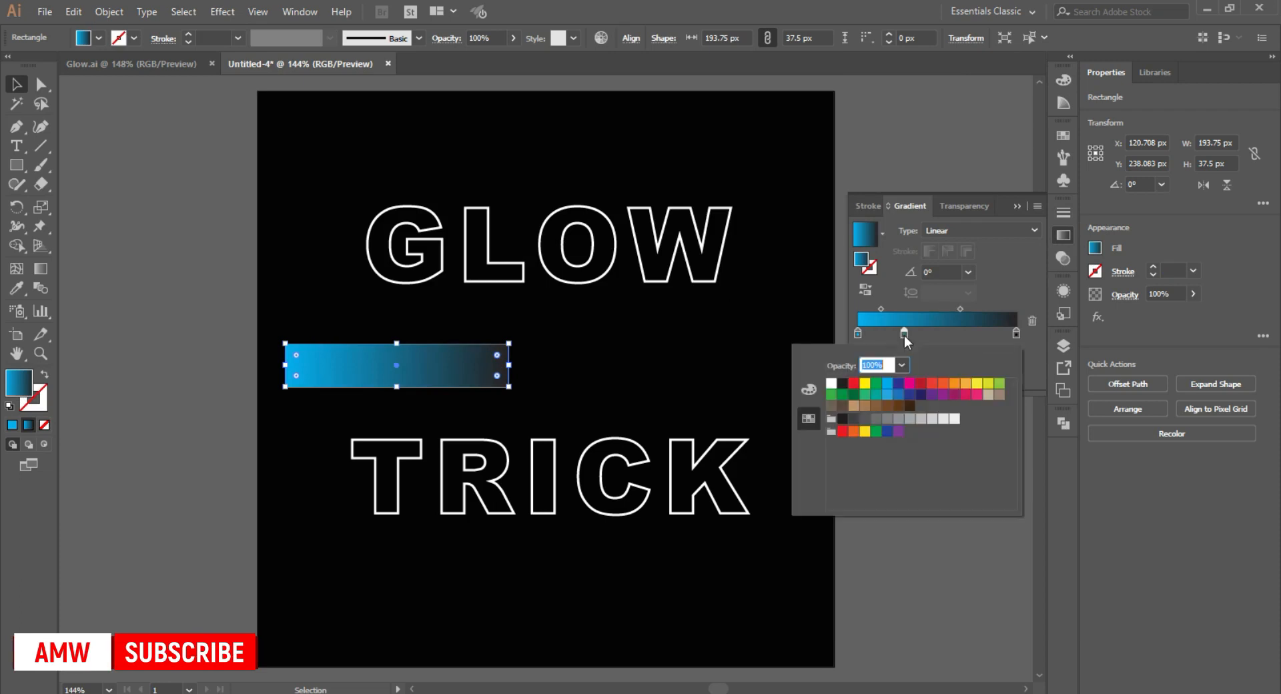
{"action": "left_click", "coordinate": [909, 383]}
{"action": "left_click", "coordinate": [947, 334]}
{"action": "double_click", "coordinate": [947, 334]}
{"action": "left_click", "coordinate": [865, 383]}
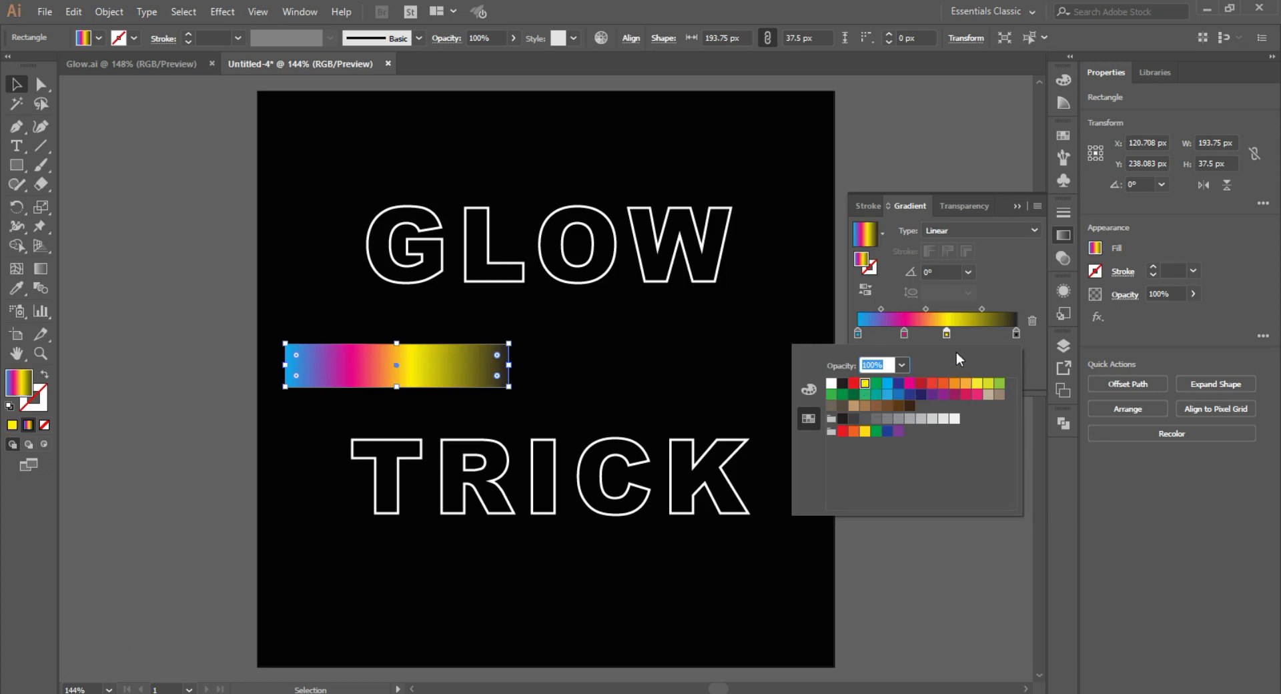
Add a light green gradient stop after the yellow one and recolour the last stop red
{"action": "left_click", "coordinate": [984, 338]}
{"action": "double_click", "coordinate": [983, 337]}
{"action": "left_click", "coordinate": [999, 383]}
{"action": "left_click", "coordinate": [1016, 334]}
{"action": "double_click", "coordinate": [1016, 334]}
{"action": "left_click", "coordinate": [853, 383]}
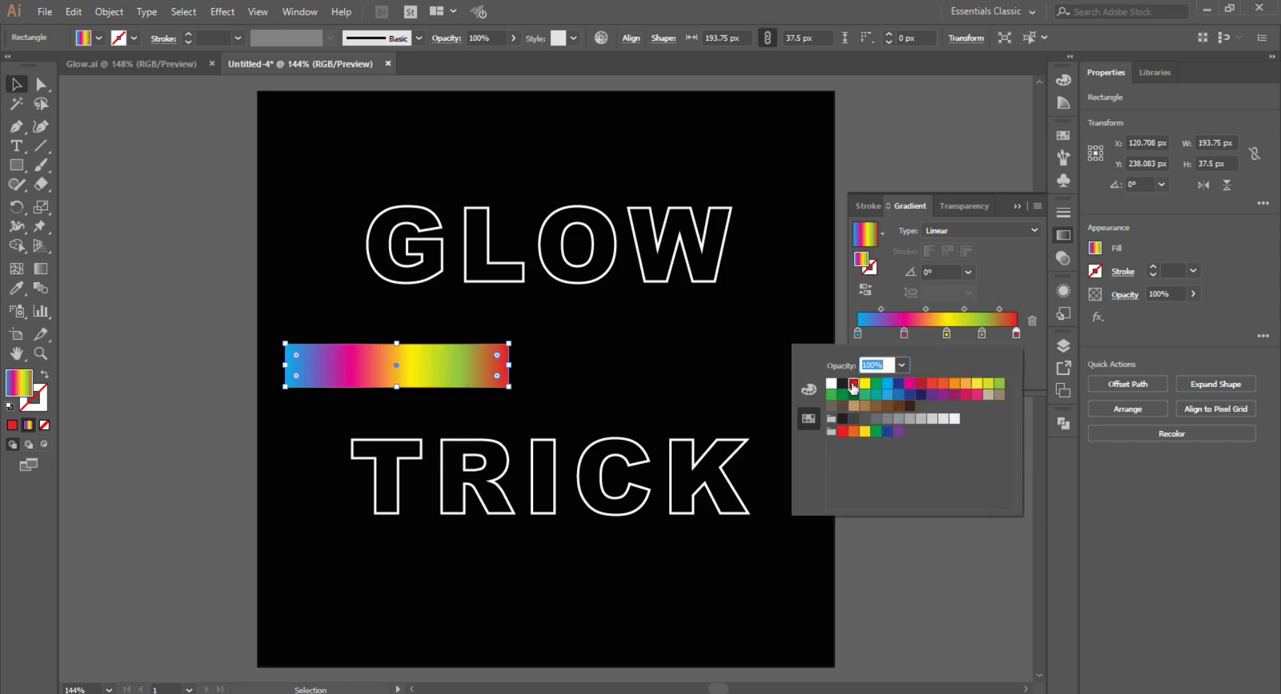
Set the green gradient stop's location to 75% and the yellow stop's location to 50%
{"action": "left_click", "coordinate": [983, 333]}
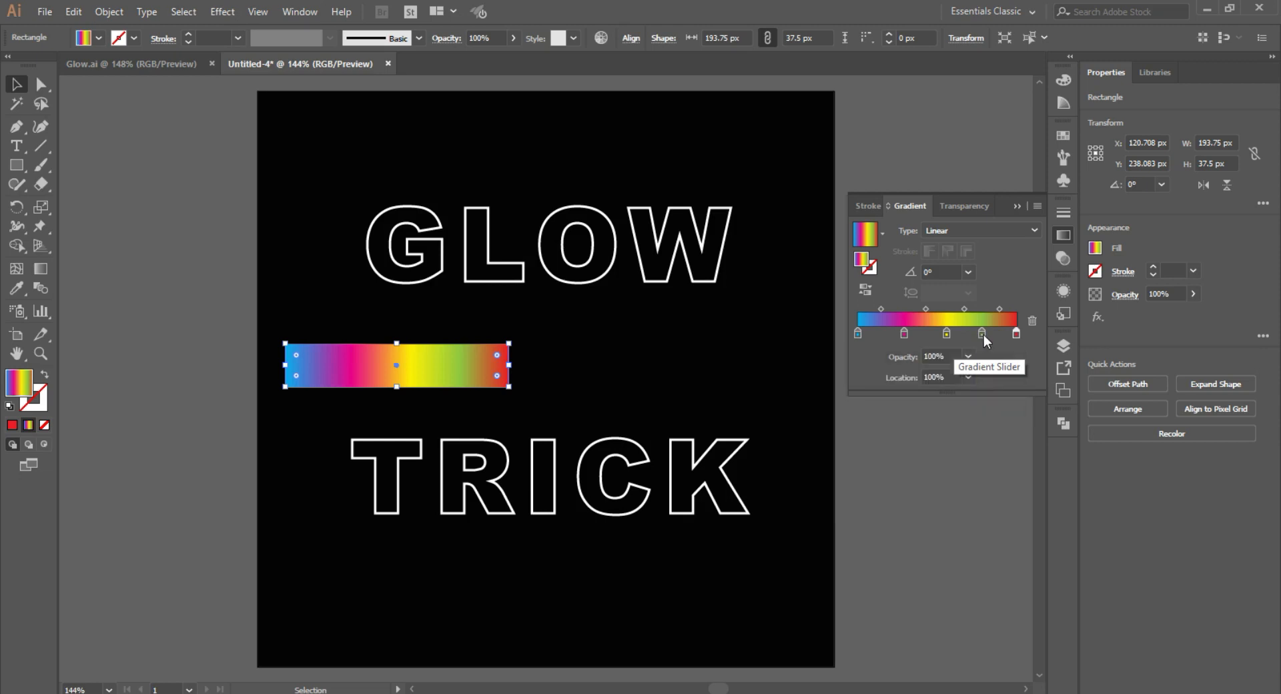
{"action": "left_click", "coordinate": [984, 334]}
{"action": "left_click", "coordinate": [958, 378]}
{"action": "type", "text": "75"}
{"action": "key", "text": "Return"}
{"action": "left_click", "coordinate": [947, 333]}
{"action": "left_click", "coordinate": [958, 376]}
{"action": "type", "text": "50"}
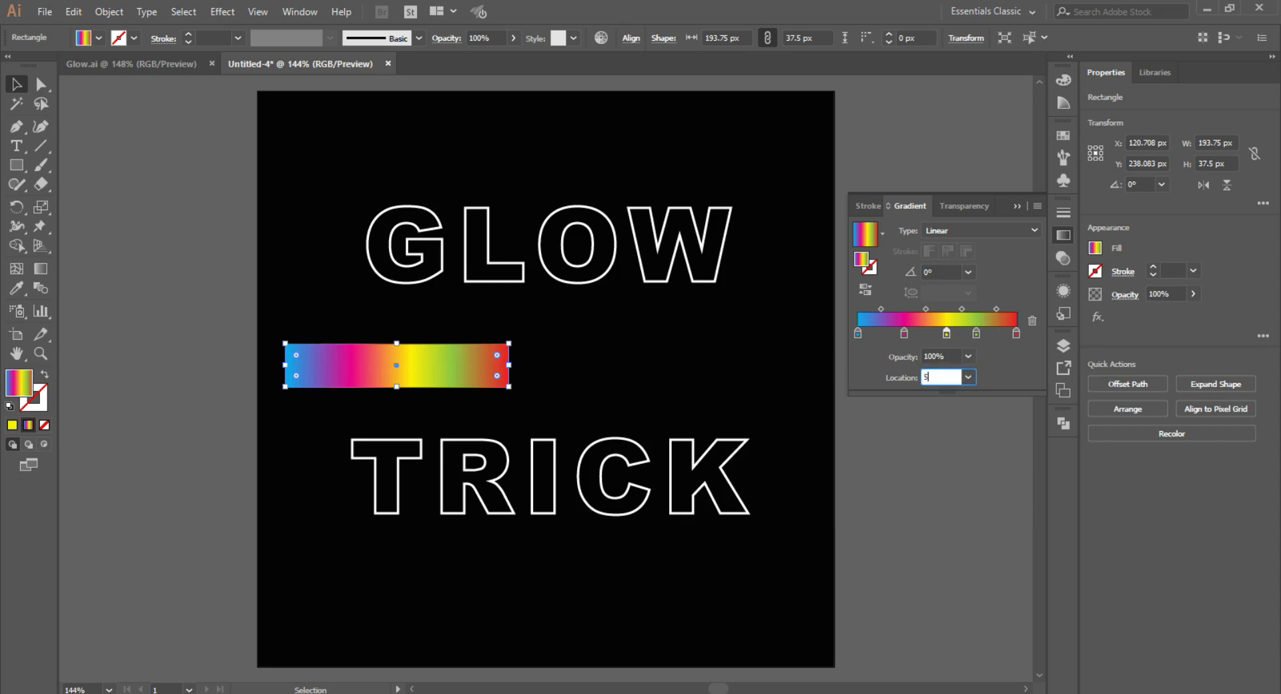
{"action": "key", "text": "Return"}
Set the magenta gradient stop's location to 25%
{"action": "left_click", "coordinate": [905, 334]}
{"action": "left_click", "coordinate": [956, 377]}
{"action": "type", "text": "25"}
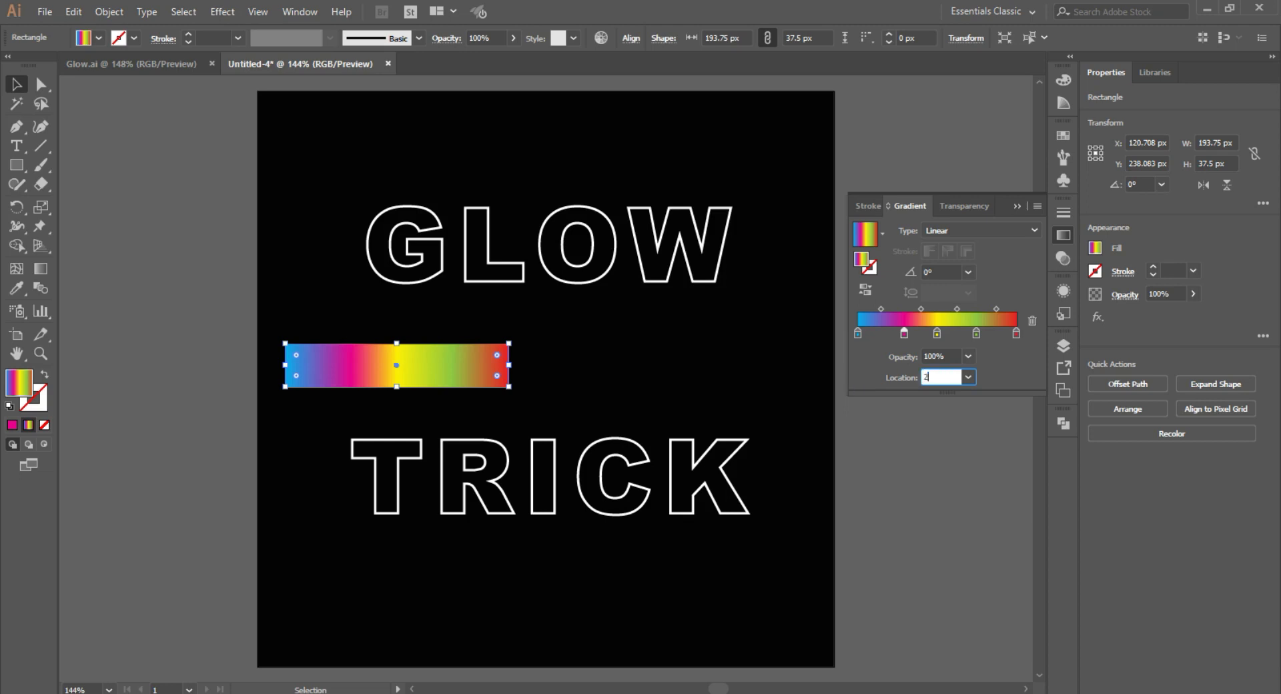
{"action": "key", "text": "Return"}
{"action": "left_click", "coordinate": [958, 444]}
Save the rectangle's multicolour gradient as a new swatch and delete the rectangle
{"action": "left_click", "coordinate": [463, 372]}
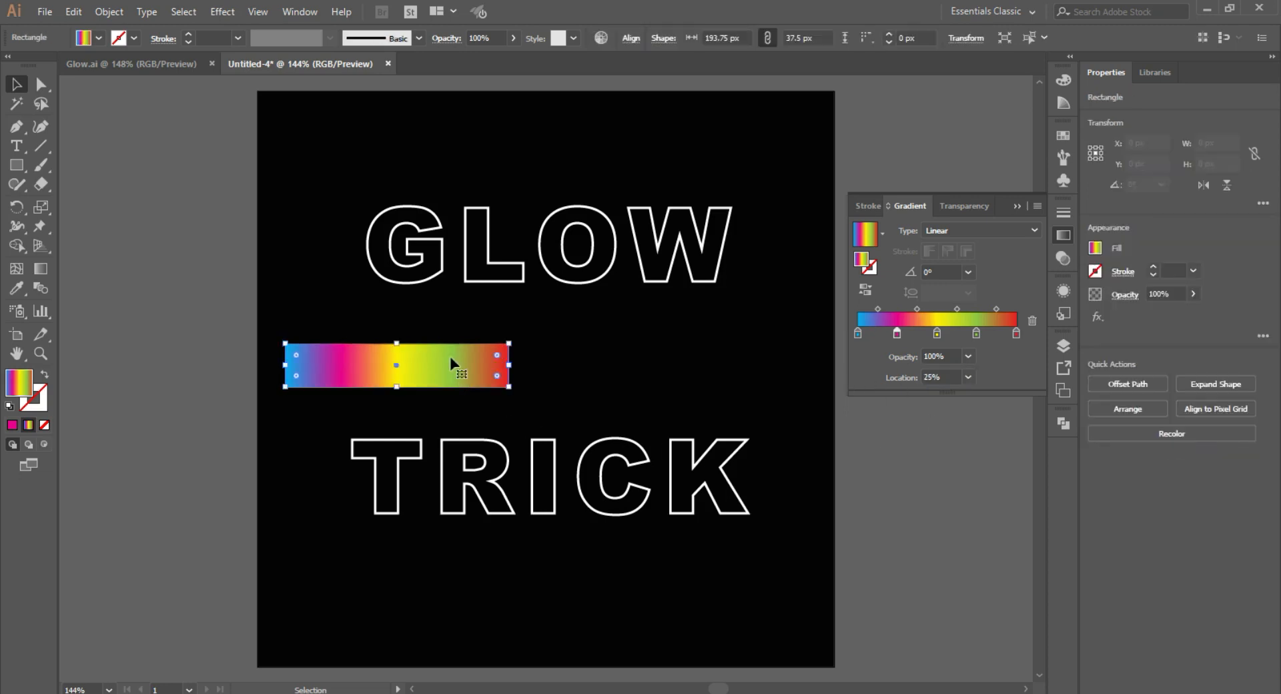
{"action": "left_click", "coordinate": [1061, 137]}
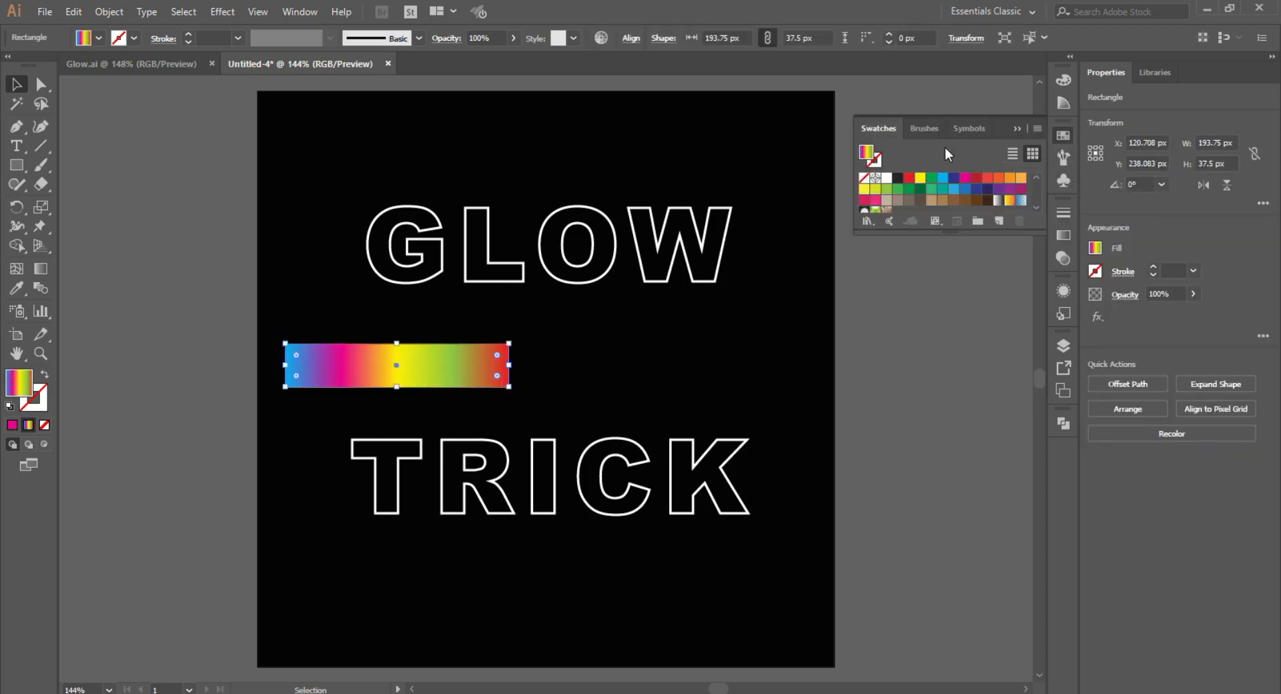
{"action": "left_click", "coordinate": [996, 222]}
{"action": "left_click", "coordinate": [670, 380]}
{"action": "key", "text": "Delete"}
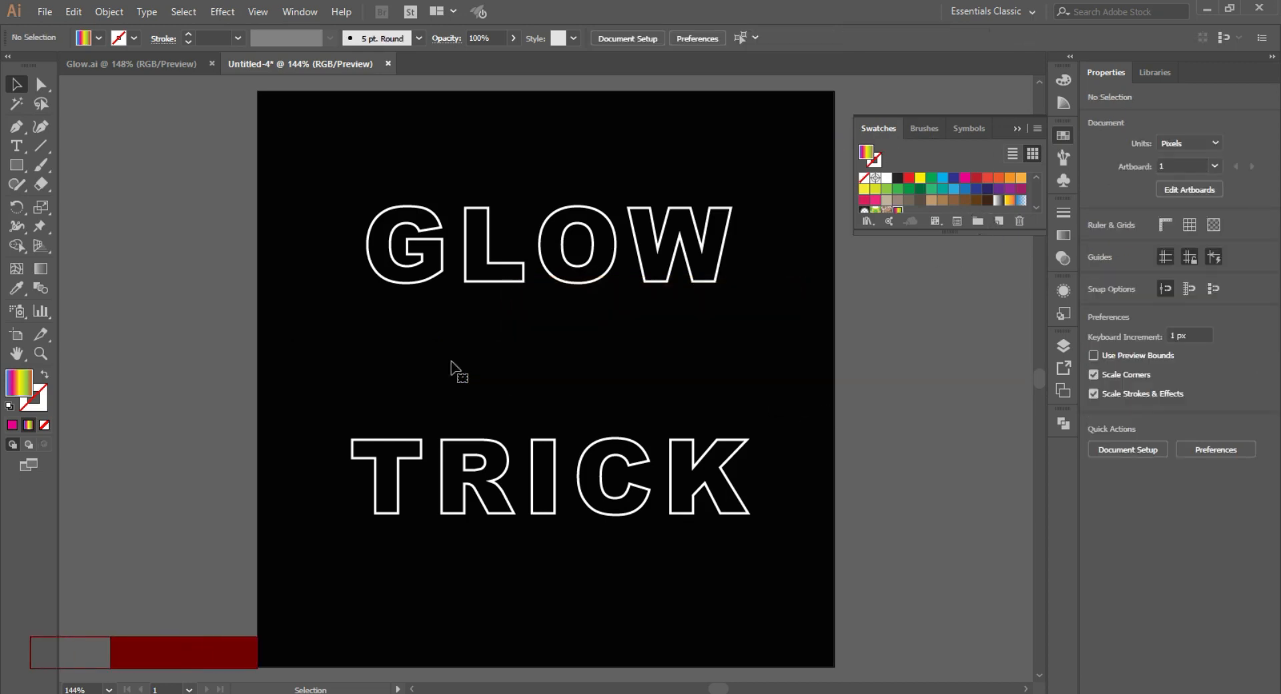
Add a new 1 pt stroke to the GLOW text object in its appearance attributes
{"action": "left_click", "coordinate": [524, 283]}
{"action": "left_click", "coordinate": [307, 15]}
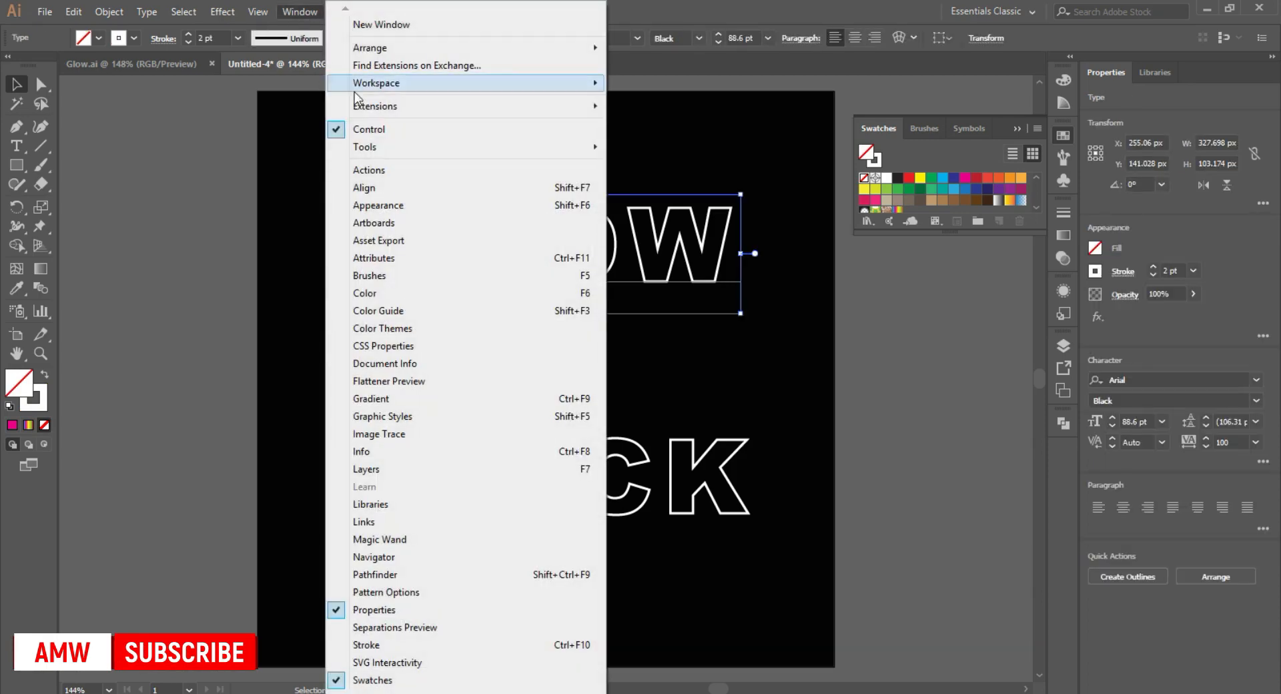
{"action": "left_click", "coordinate": [401, 208]}
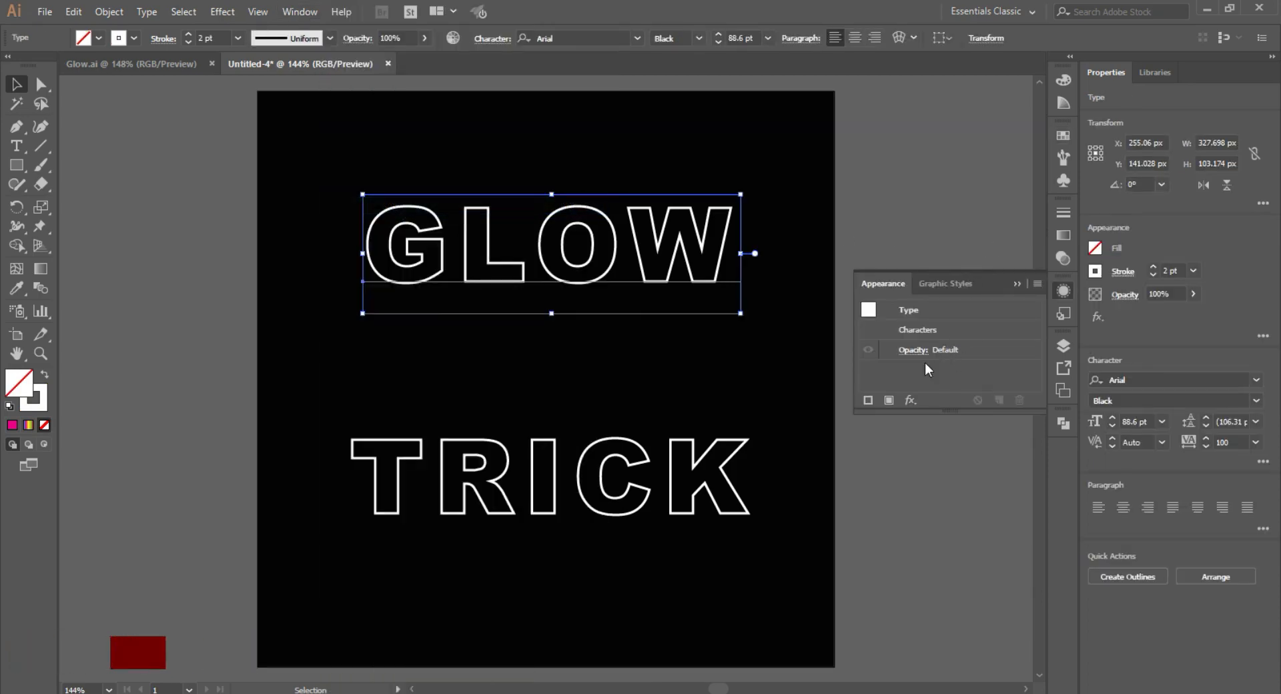
{"action": "left_click", "coordinate": [868, 400]}
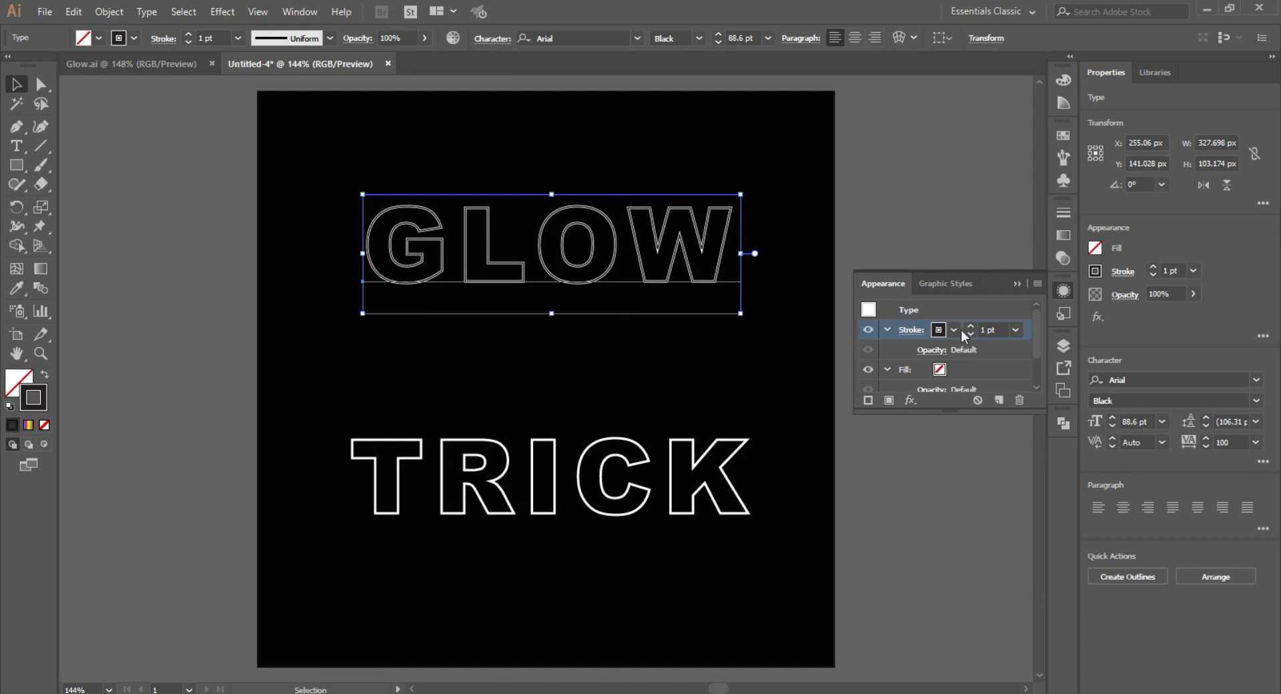
Try the saved multicolour gradient on GLOW's added stroke, move the text down, and undo both changes
{"action": "left_click", "coordinate": [939, 329]}
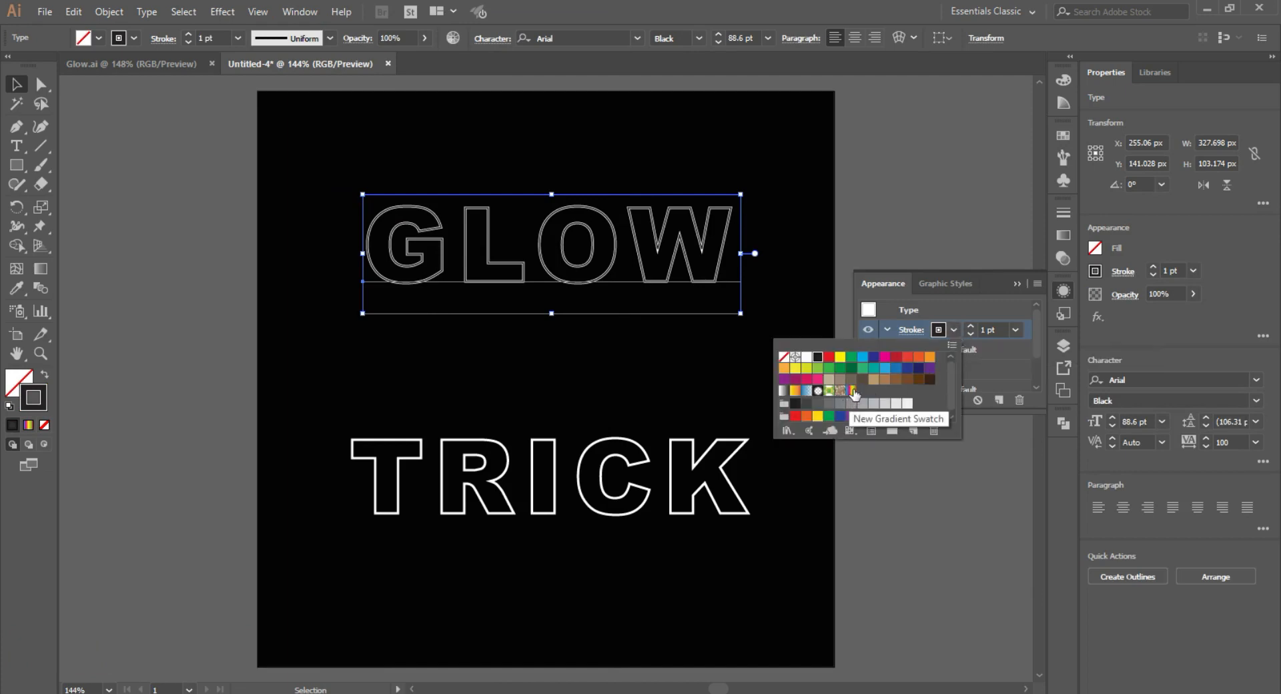
{"action": "left_click", "coordinate": [852, 390]}
{"action": "left_click", "coordinate": [525, 330]}
{"action": "left_click", "coordinate": [619, 346]}
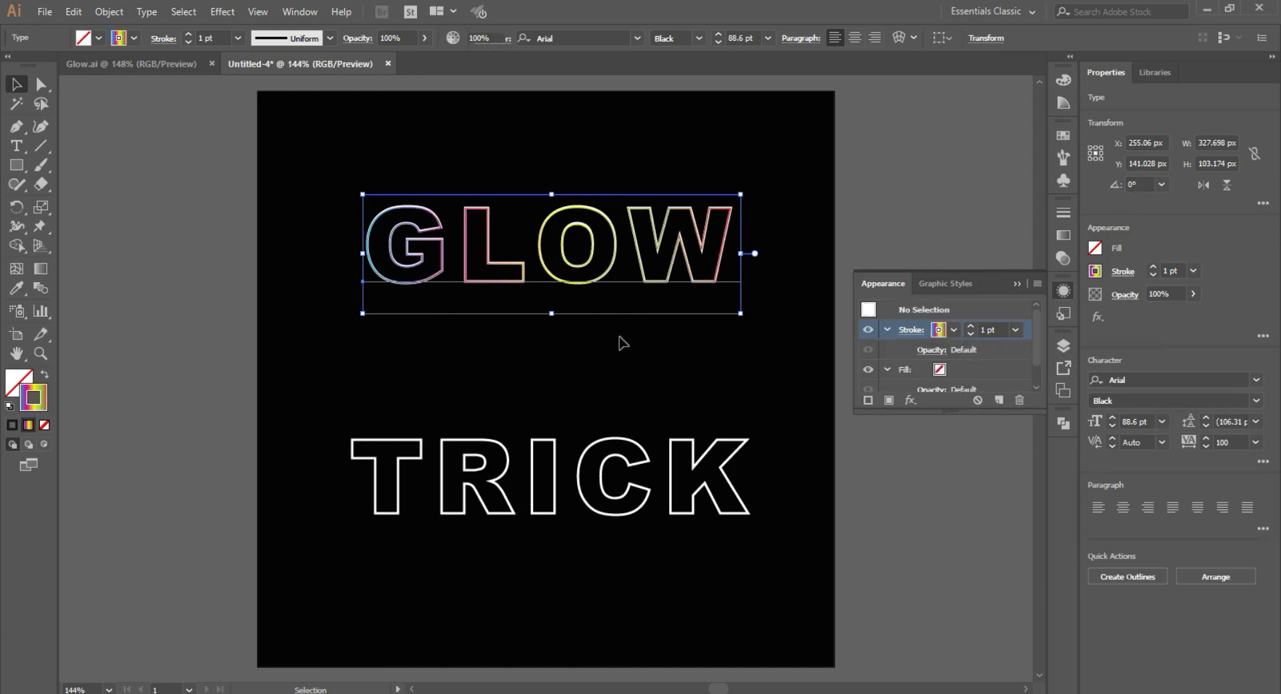
{"action": "left_click", "coordinate": [497, 263]}
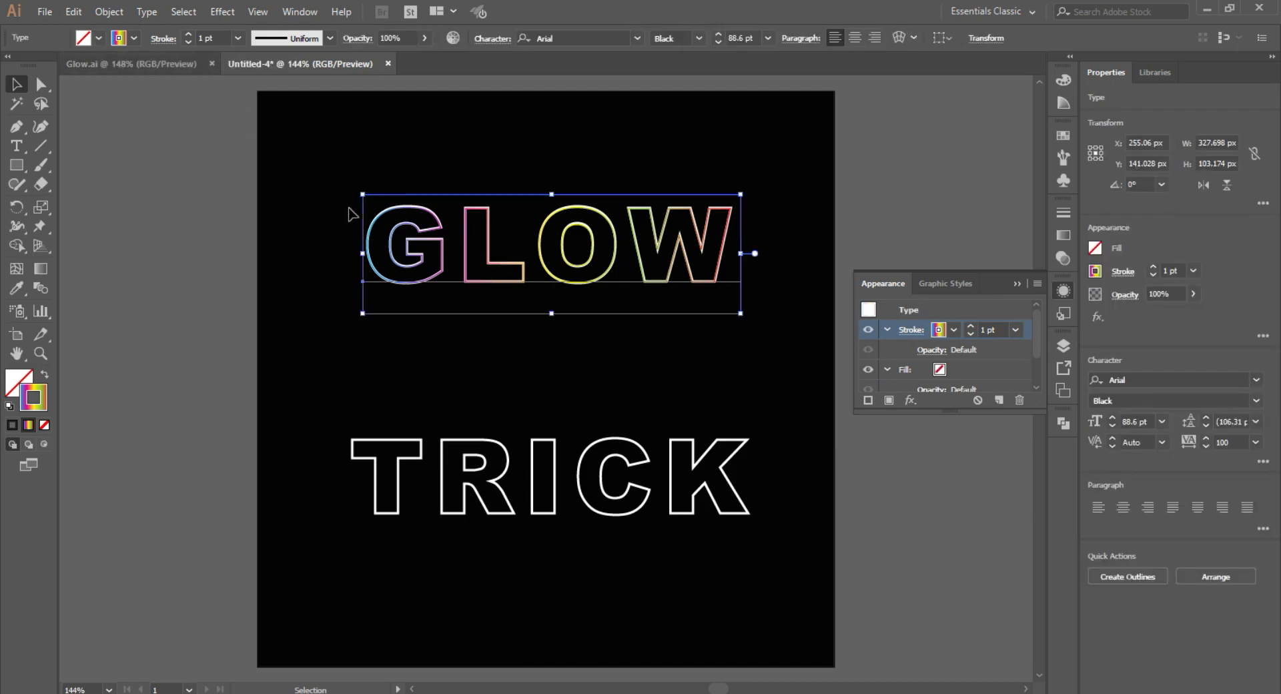
{"action": "left_click_drag", "start_coordinate": [401, 238], "coordinate": [401, 308]}
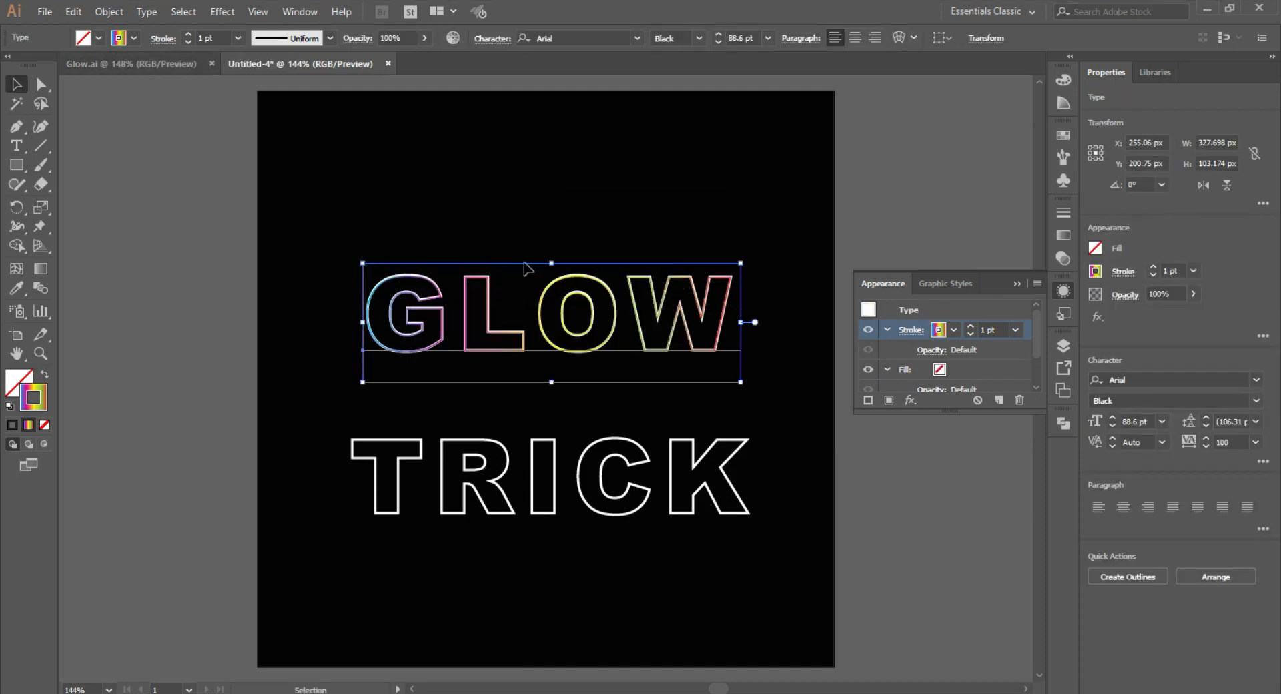
{"action": "key", "text": "ctrl+z"}
{"action": "key", "text": "ctrl+z"}
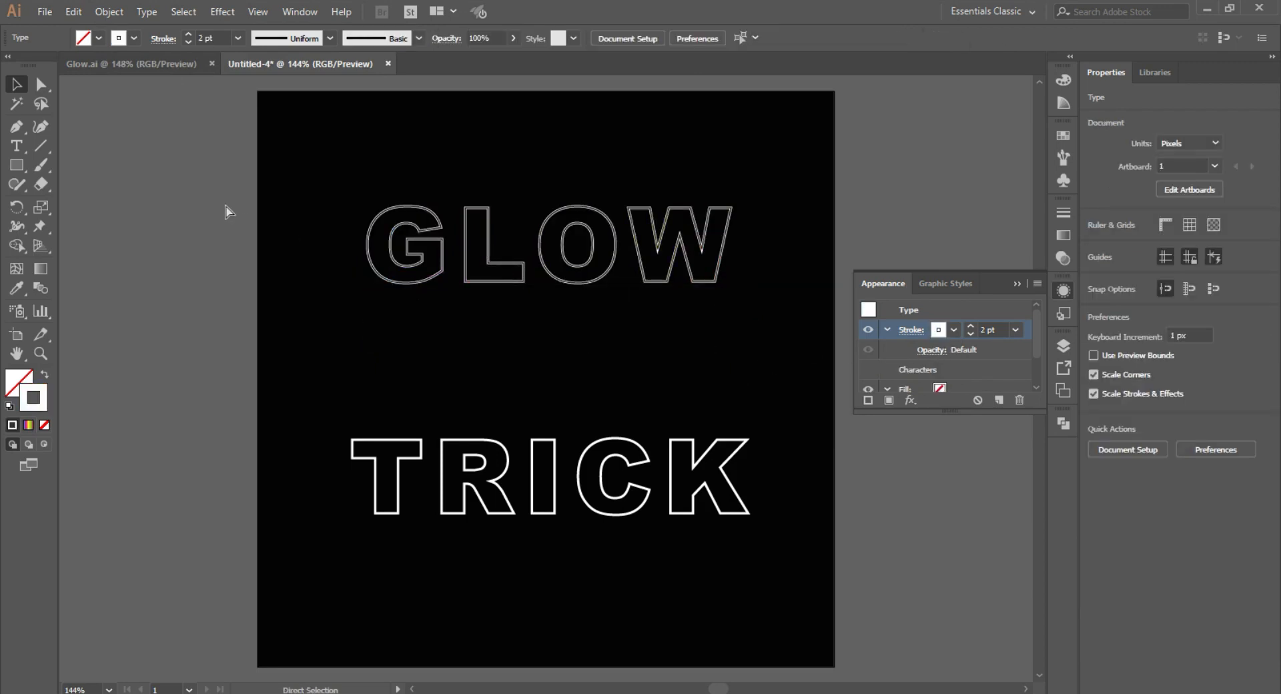
Set the original white 2 pt stroke of the GLOW characters to None
{"action": "left_click", "coordinate": [140, 40]}
{"action": "left_click", "coordinate": [15, 75]}
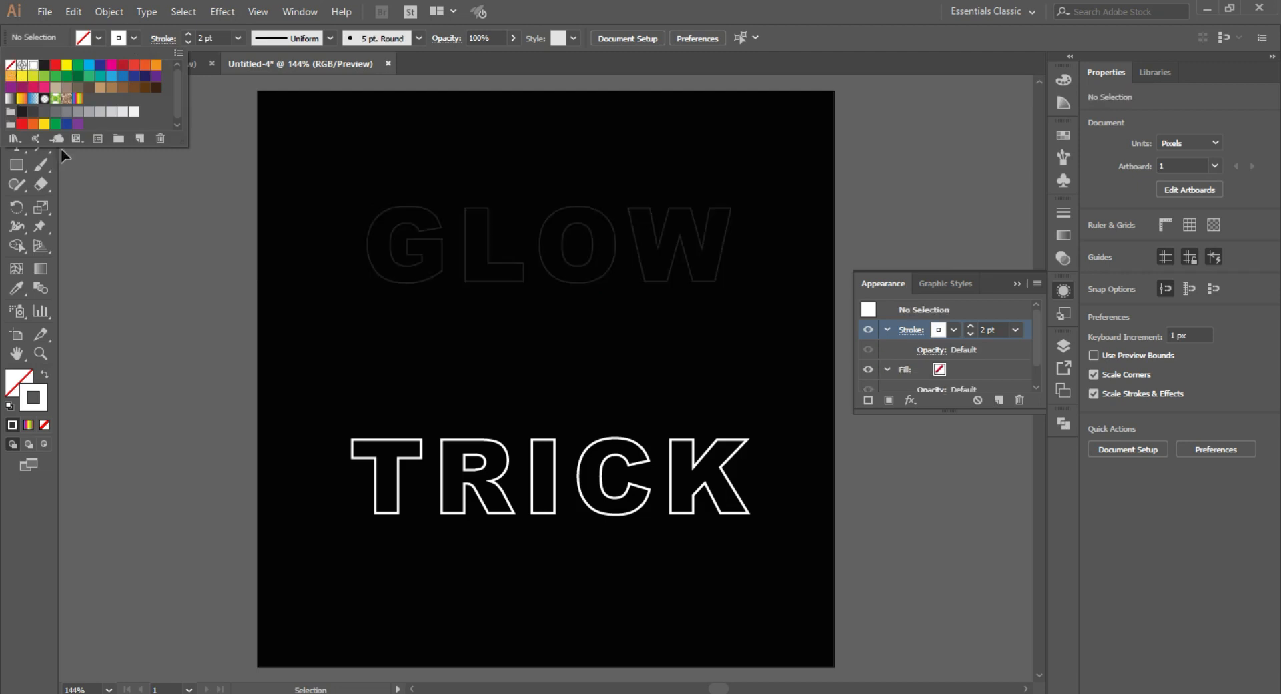
{"action": "left_click", "coordinate": [468, 327]}
Shift the GLOW text about 8 px to the right and apply the saved multicolour gradient swatch to its 1 pt stroke
{"action": "left_click", "coordinate": [497, 294]}
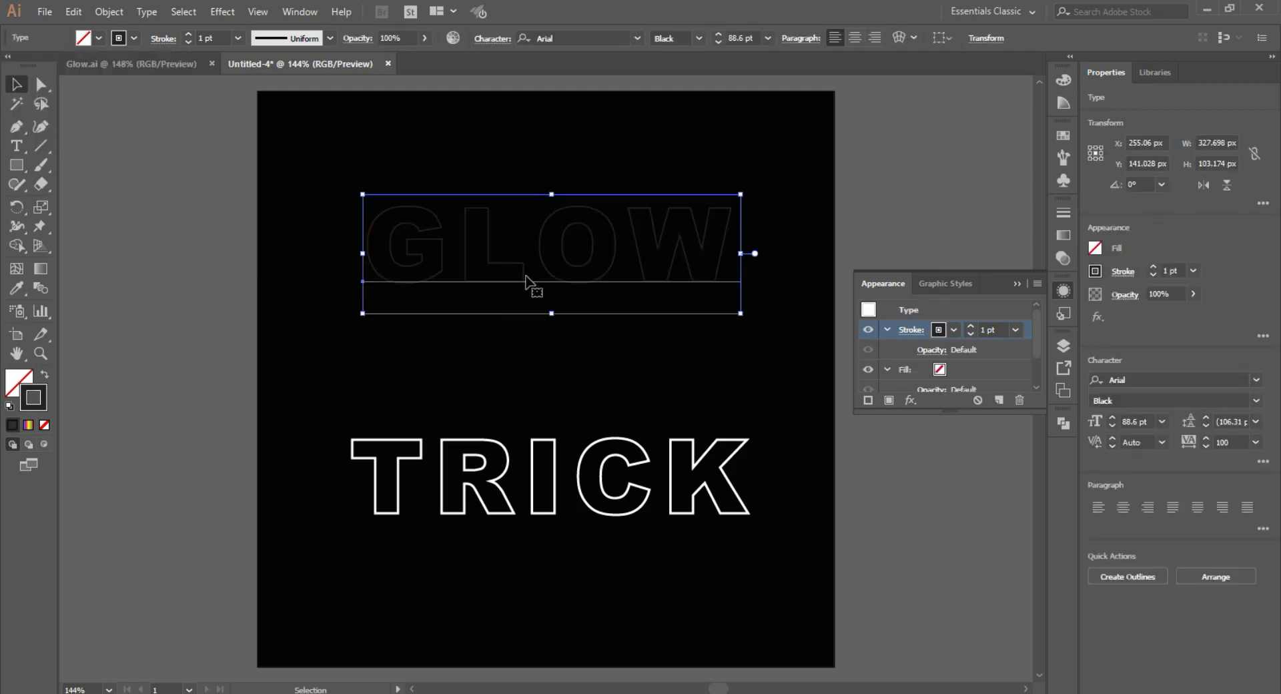
{"action": "left_click_drag", "start_coordinate": [494, 284], "coordinate": [521, 279]}
{"action": "left_click", "coordinate": [953, 330]}
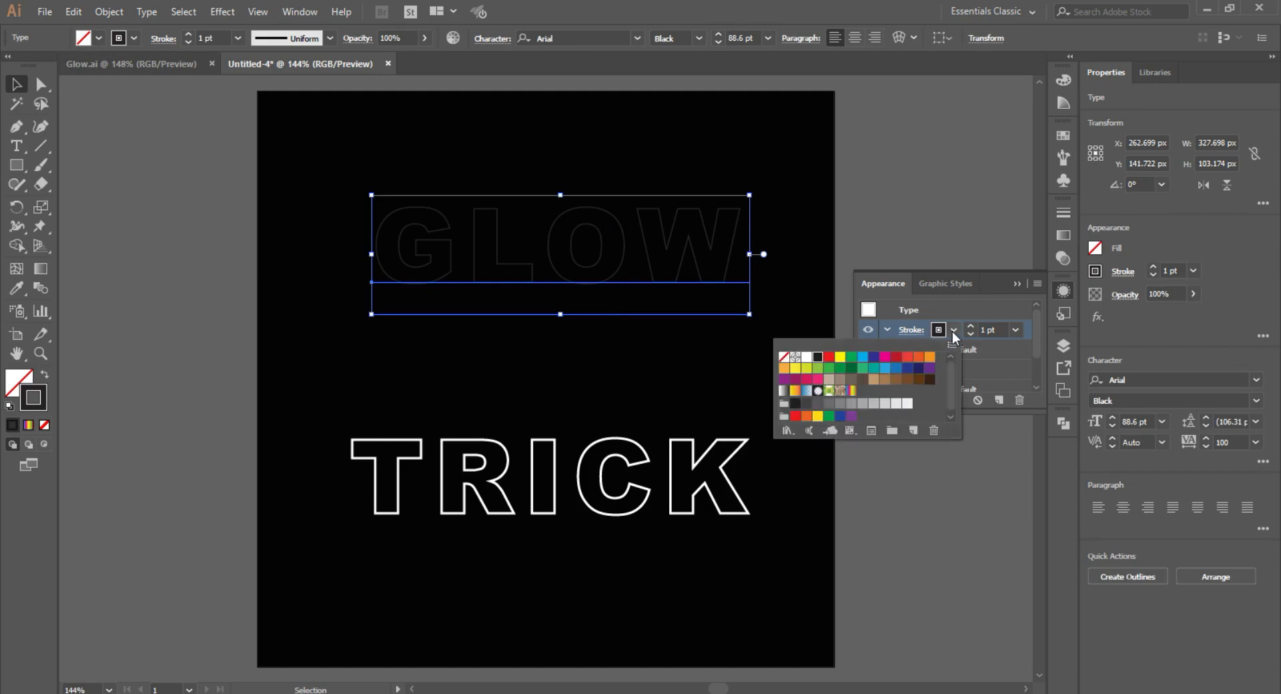
{"action": "left_click", "coordinate": [852, 392]}
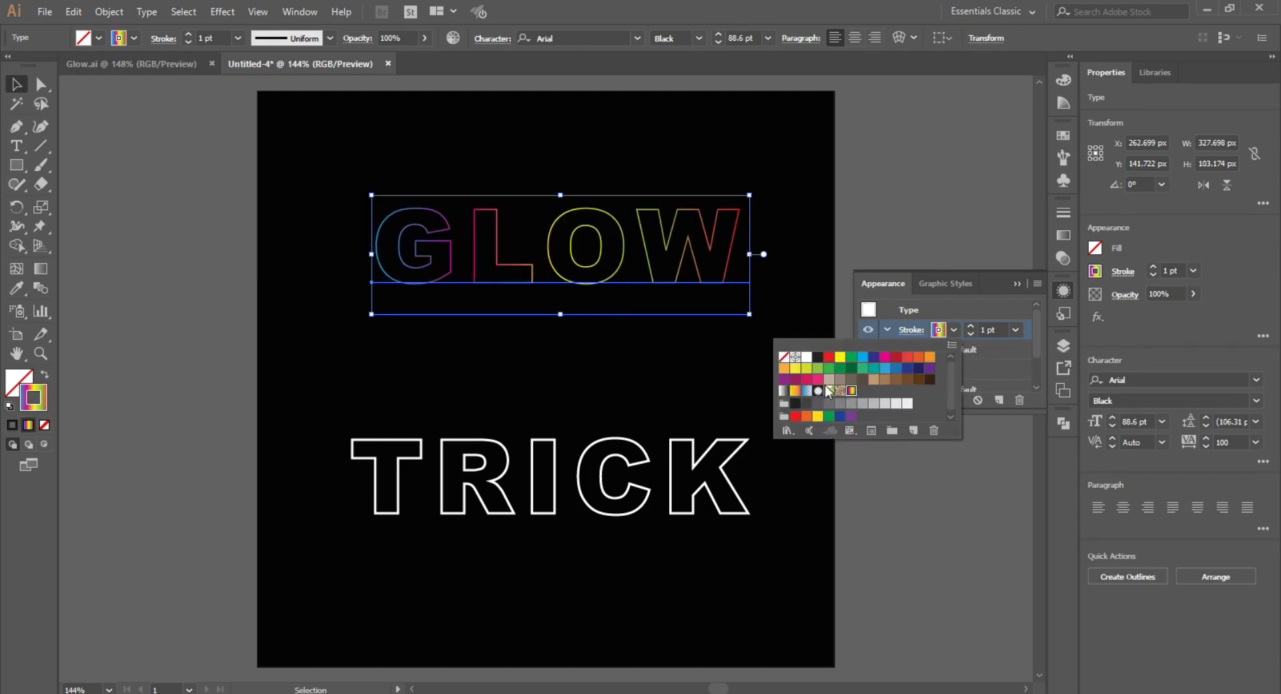
{"action": "left_click", "coordinate": [475, 347]}
{"action": "left_click", "coordinate": [474, 347]}
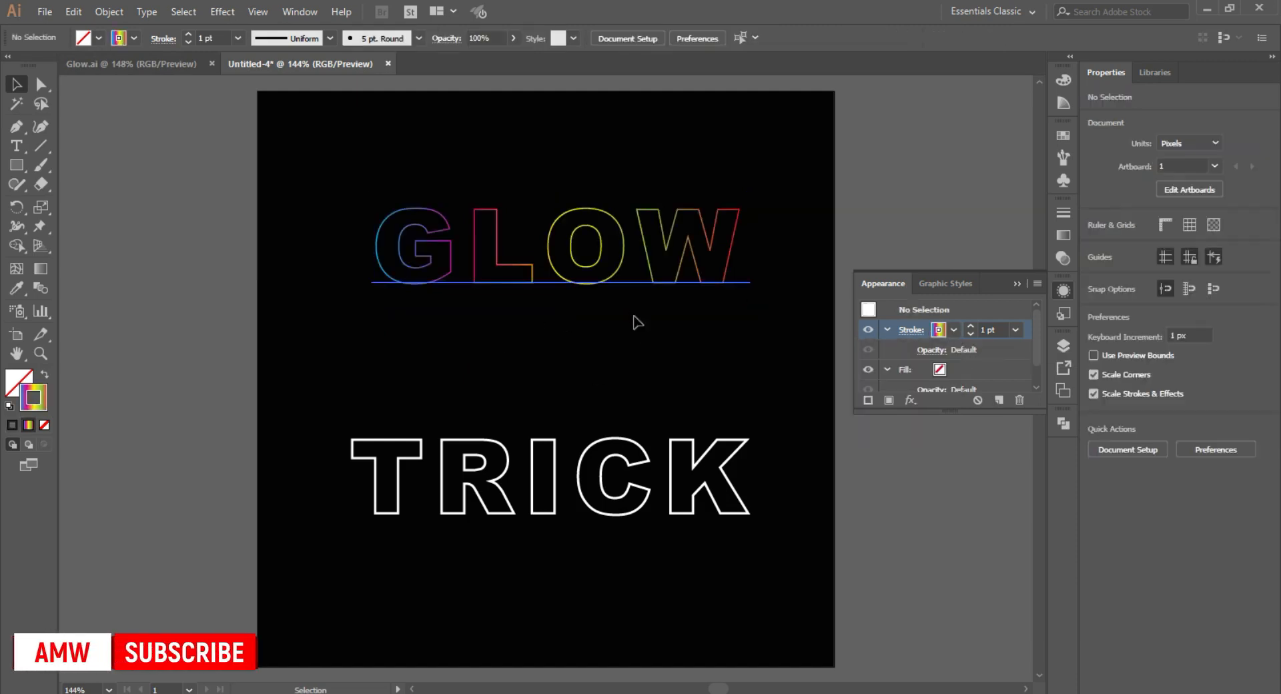
Set the white stroke of the TRICK text to None
{"action": "left_click", "coordinate": [662, 440]}
{"action": "left_click", "coordinate": [123, 43]}
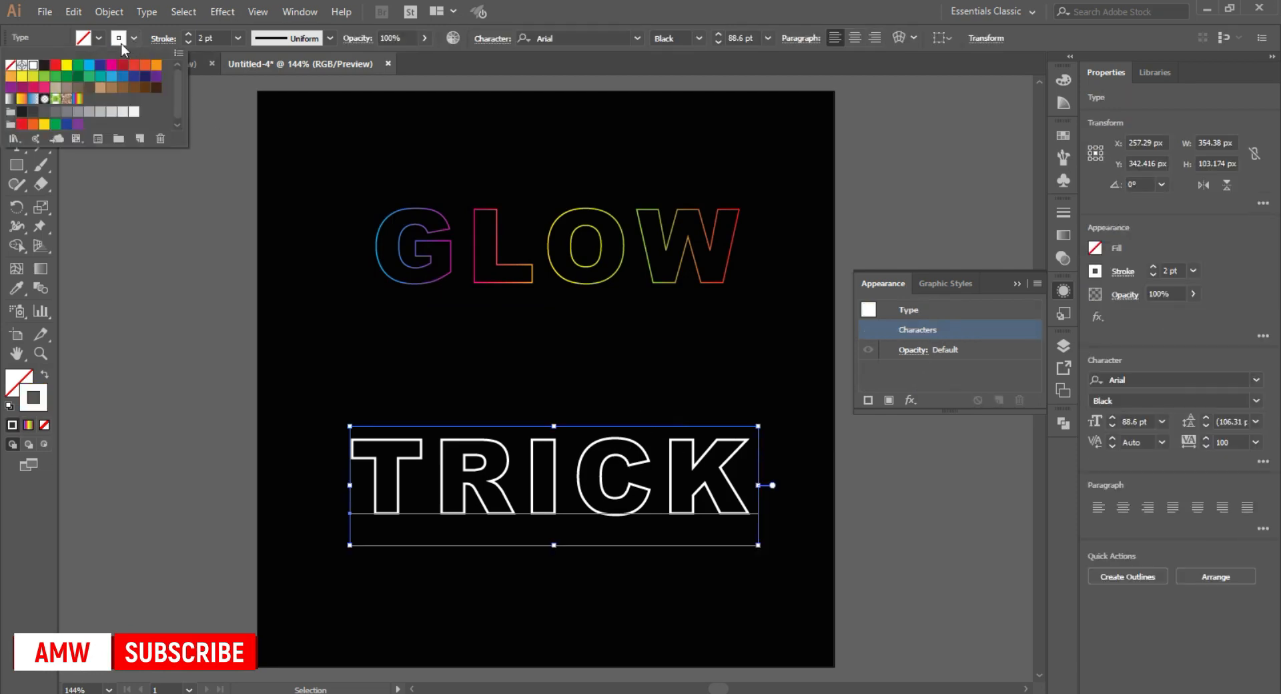
{"action": "left_click", "coordinate": [10, 65]}
{"action": "left_click", "coordinate": [258, 272]}
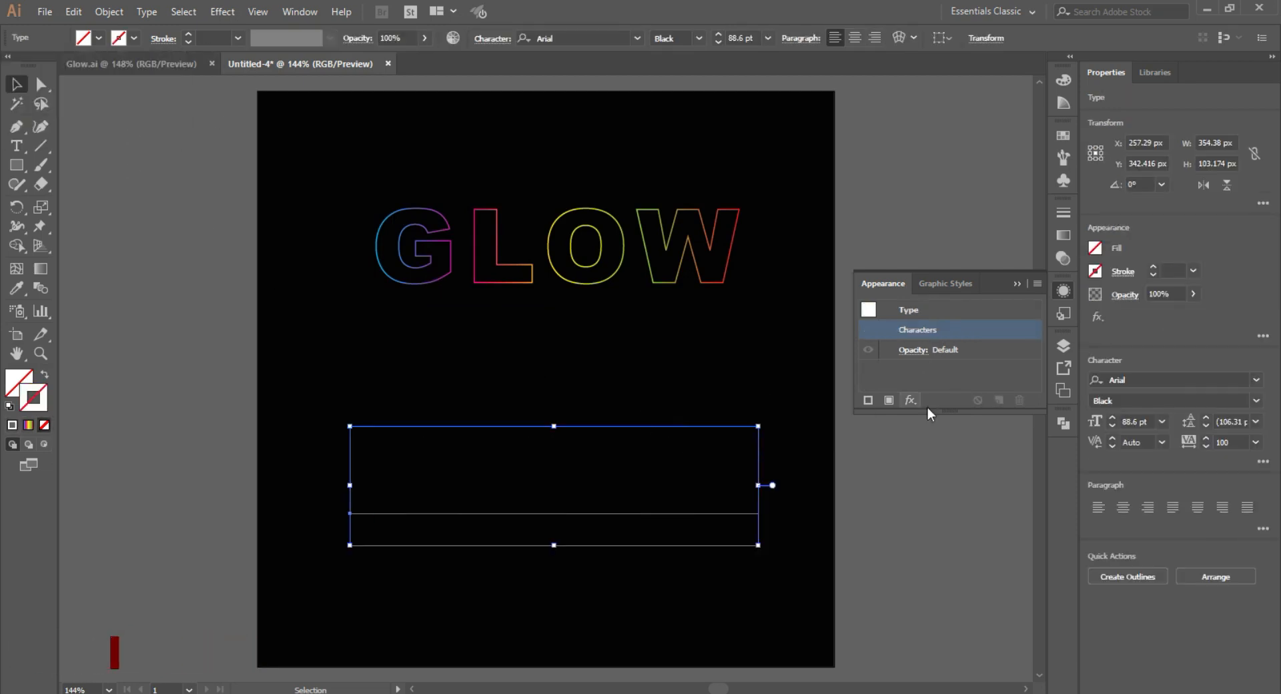
Add a new 1 pt stroke to the TRICK text and colour it with the saved multicolour gradient swatch
{"action": "left_click", "coordinate": [868, 401]}
{"action": "left_click", "coordinate": [954, 330]}
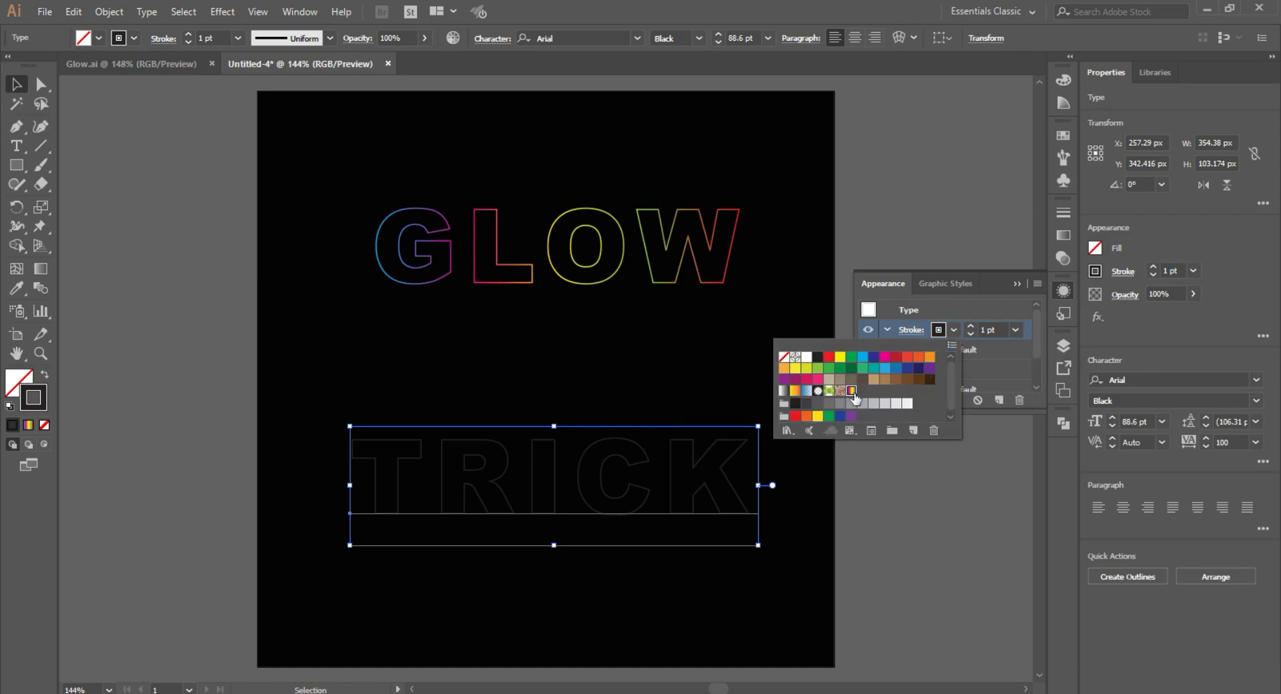
{"action": "left_click", "coordinate": [854, 391]}
{"action": "left_click", "coordinate": [561, 384]}
Move the GLOW text left to about X 235 px and paste a copy of it directly in back
{"action": "left_click_drag", "start_coordinate": [558, 280], "coordinate": [526, 279]}
{"action": "left_click", "coordinate": [539, 350]}
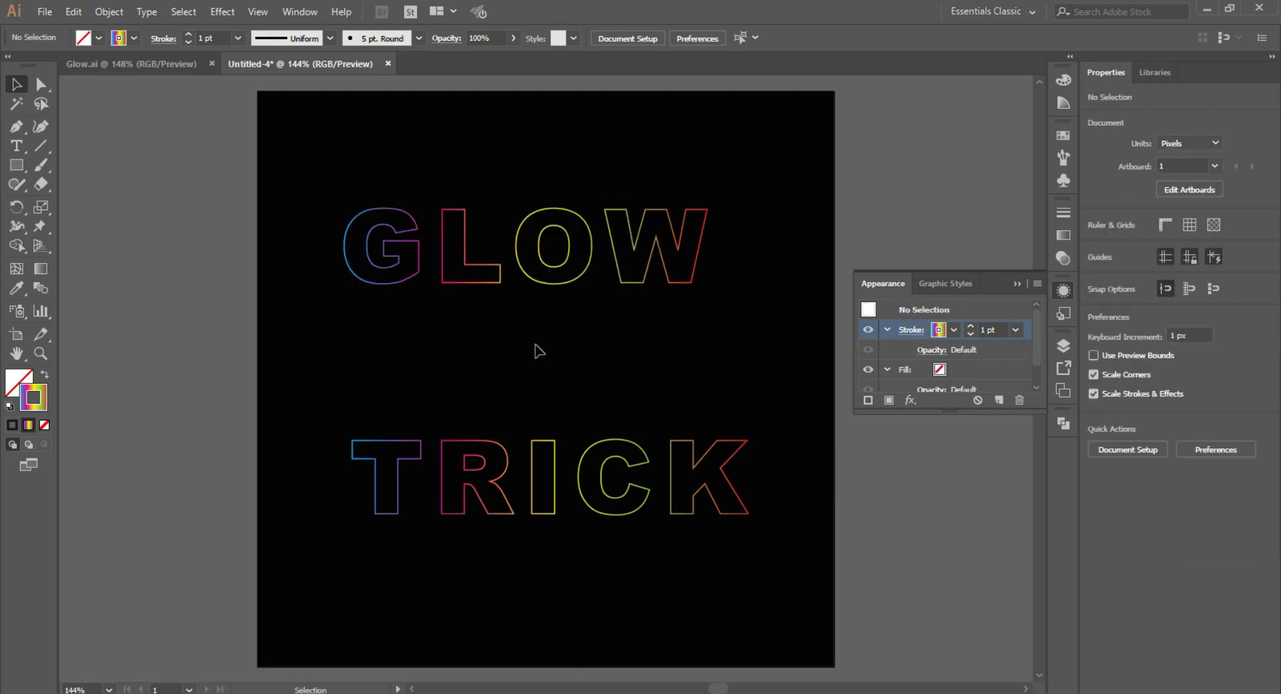
{"action": "left_click", "coordinate": [562, 286]}
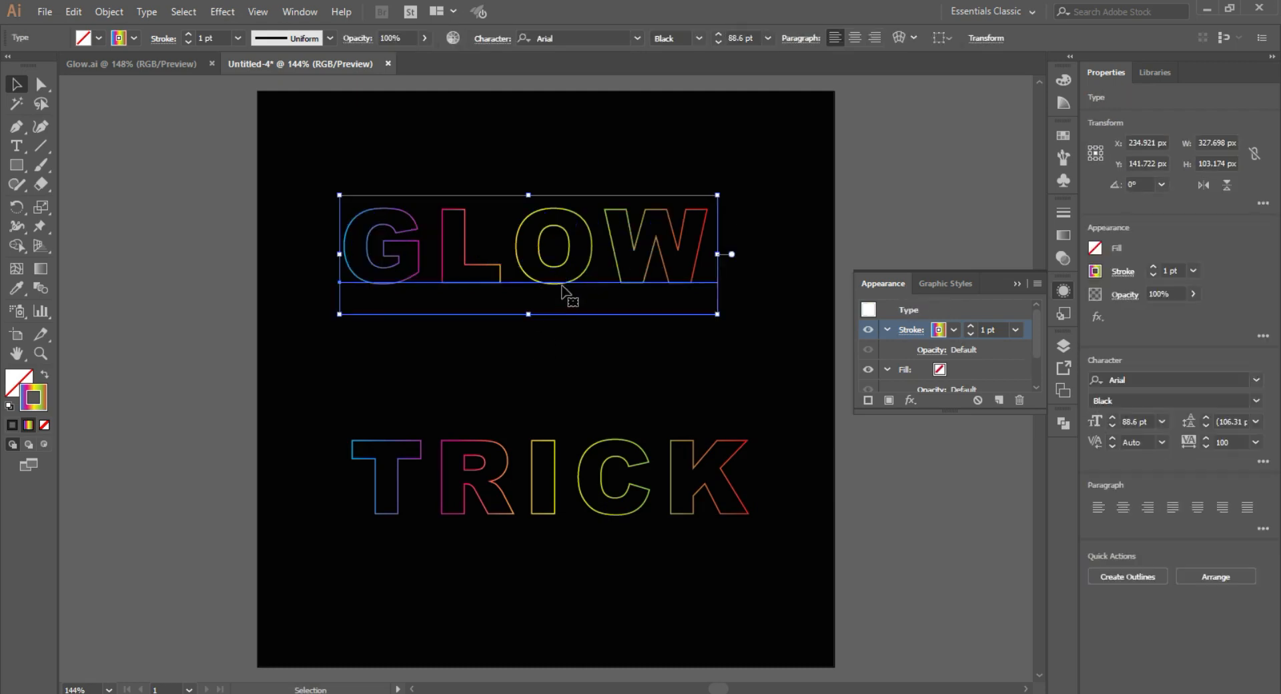
{"action": "left_click", "coordinate": [222, 11]}
{"action": "mouse_move", "coordinate": [330, 168]}
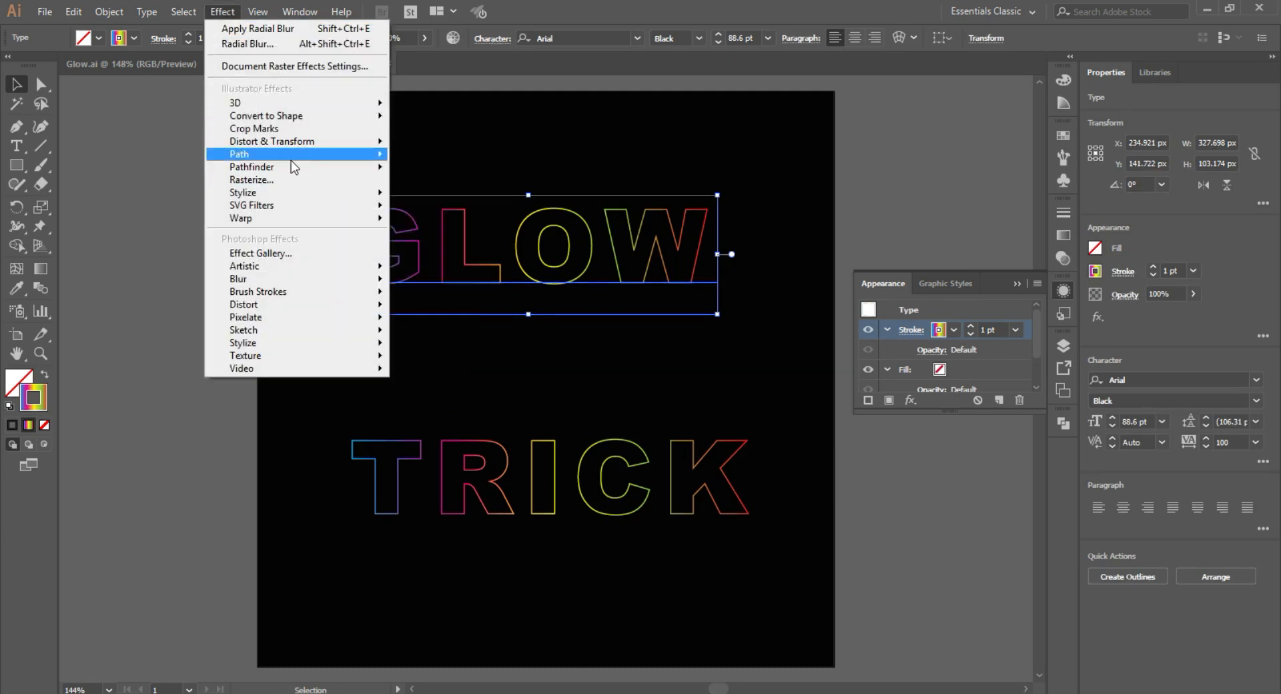
{"action": "mouse_move", "coordinate": [73, 12]}
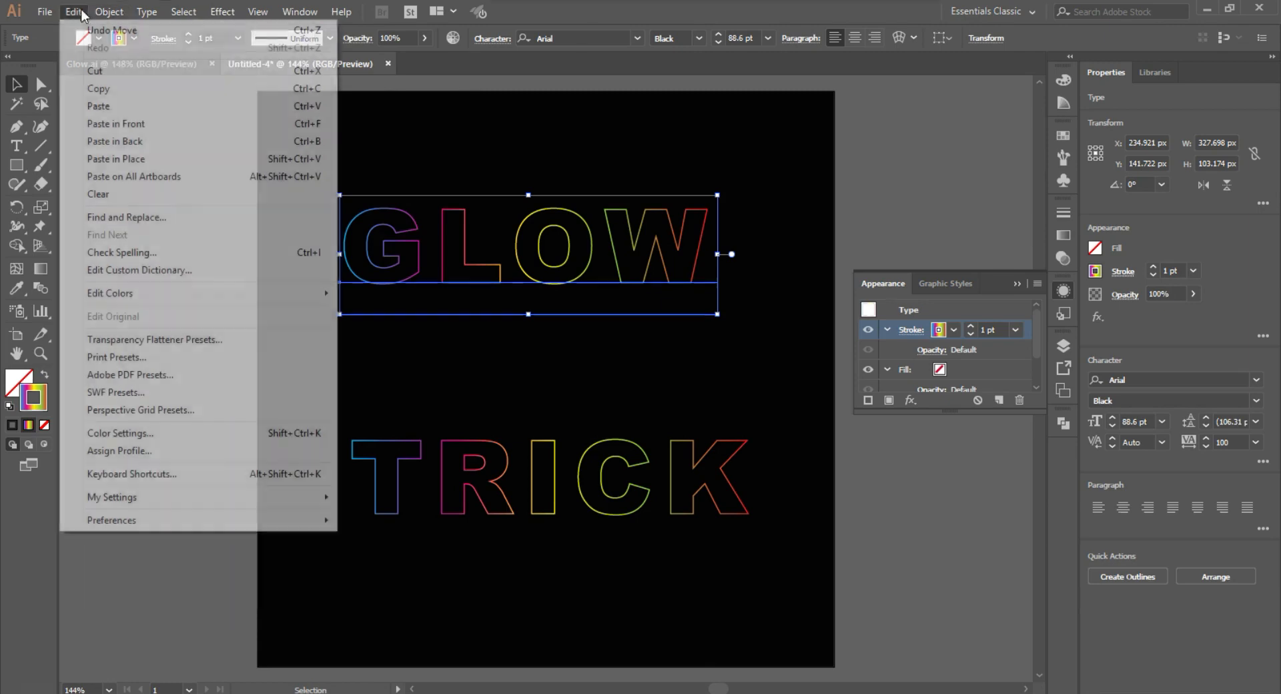
{"action": "left_click", "coordinate": [93, 92]}
{"action": "left_click", "coordinate": [73, 12]}
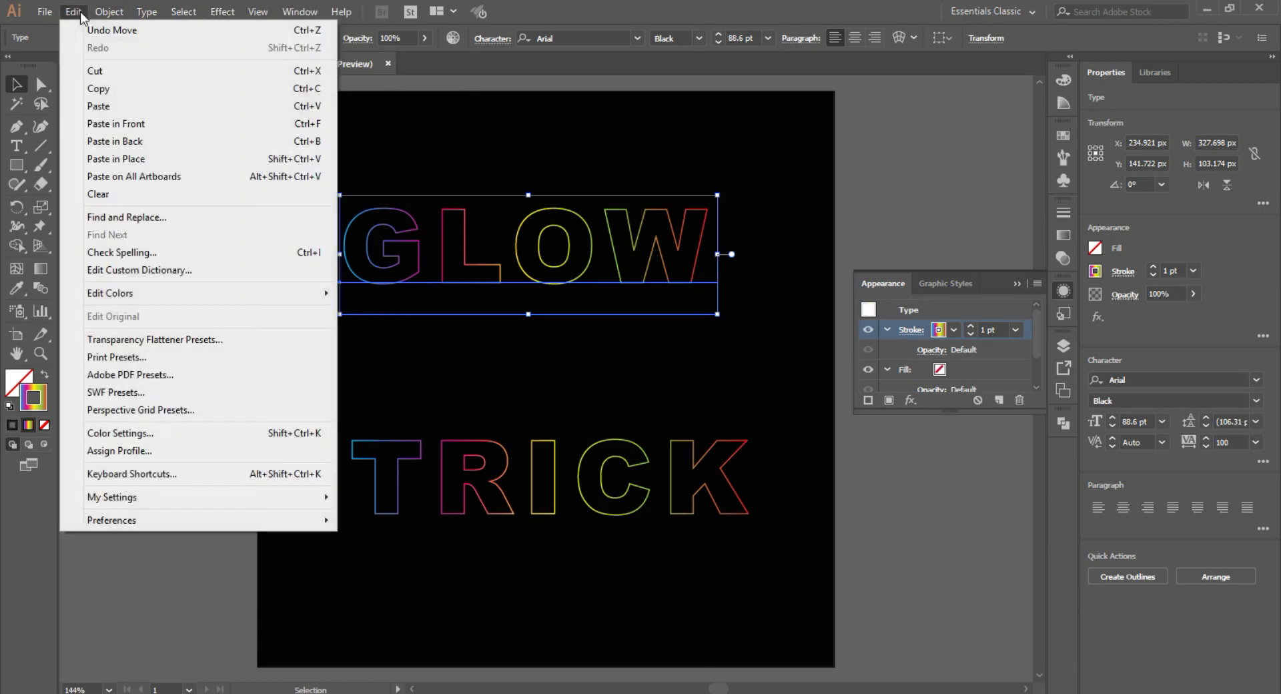
{"action": "left_click", "coordinate": [138, 144]}
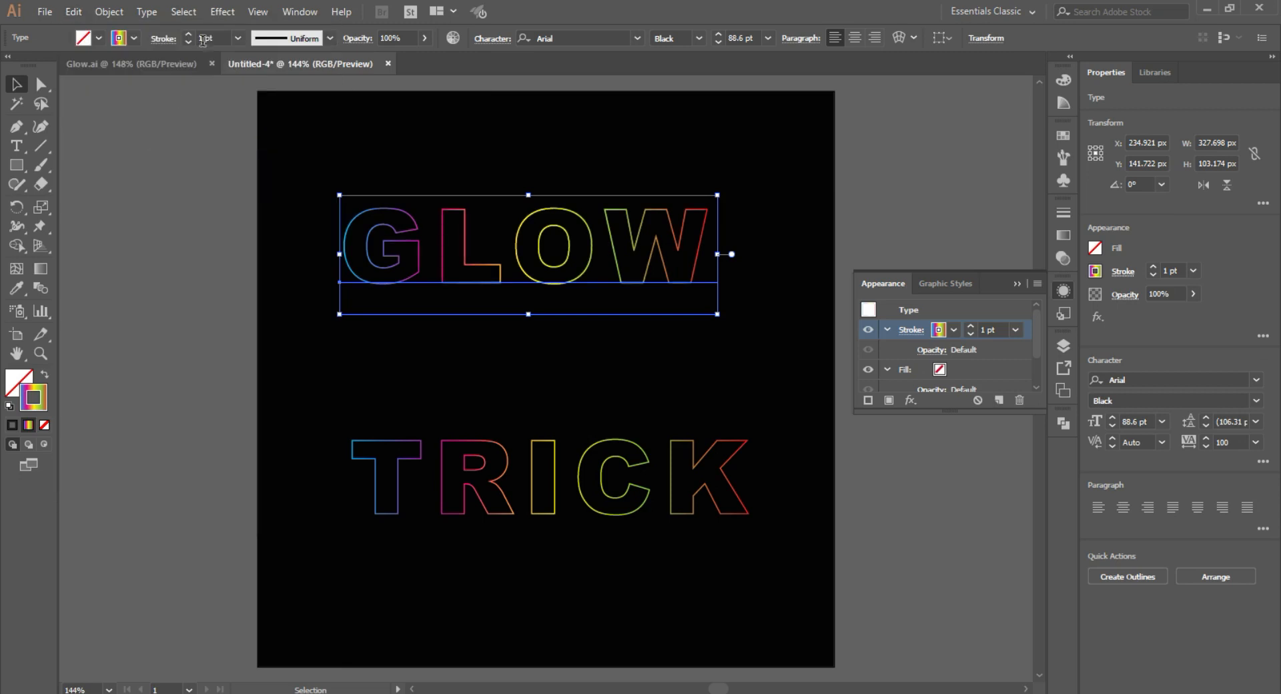
Apply an Offset Path effect of 3 px to the GLOW copy with preview on, and expand its appearance
{"action": "left_click", "coordinate": [222, 11]}
{"action": "mouse_move", "coordinate": [267, 154]}
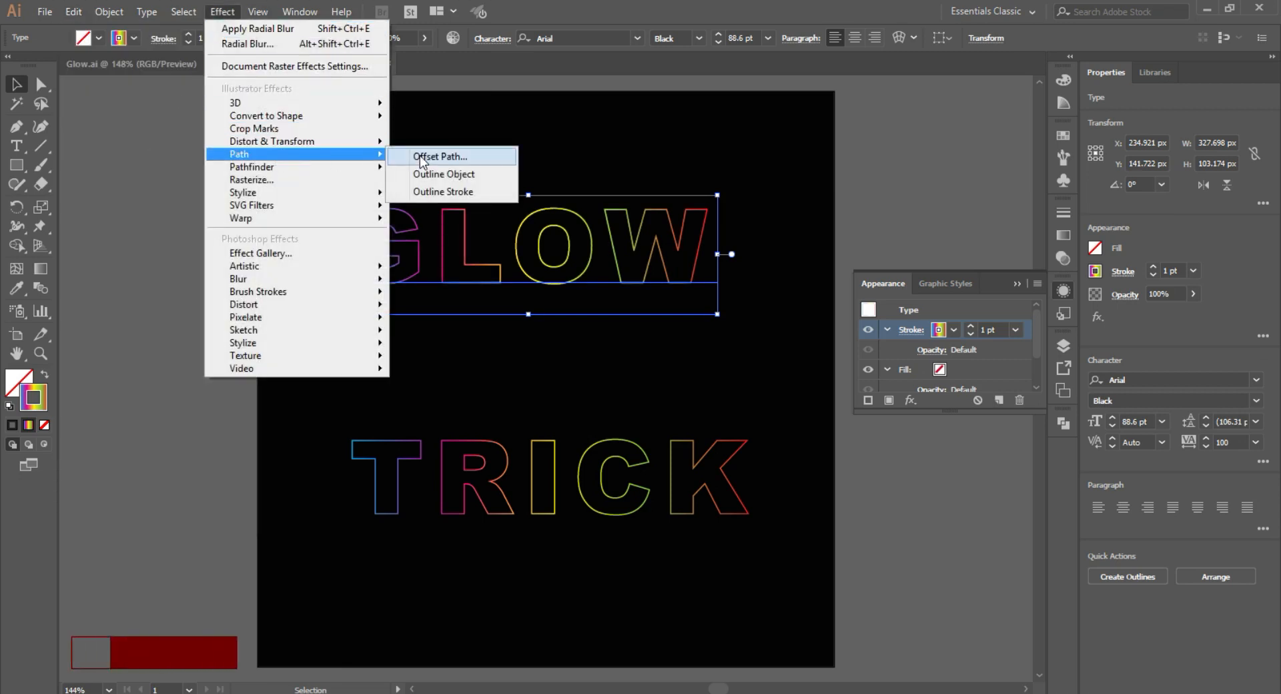
{"action": "left_click", "coordinate": [441, 154]}
{"action": "left_click", "coordinate": [660, 219]}
{"action": "left_click", "coordinate": [729, 132]}
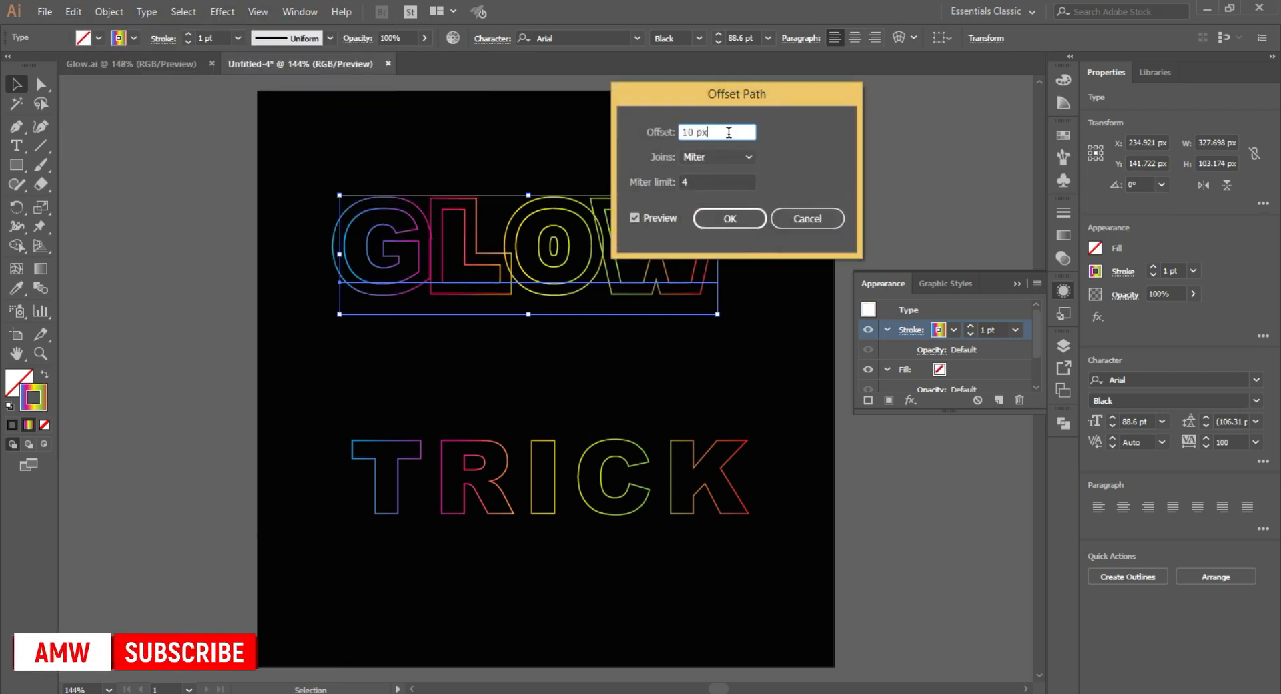
{"action": "key", "text": "Down"}
{"action": "key", "text": "Down"}
{"action": "key", "text": "Down"}
{"action": "key", "text": "Down"}
{"action": "key", "text": "Down"}
{"action": "key", "text": "Down"}
{"action": "key", "text": "Down"}
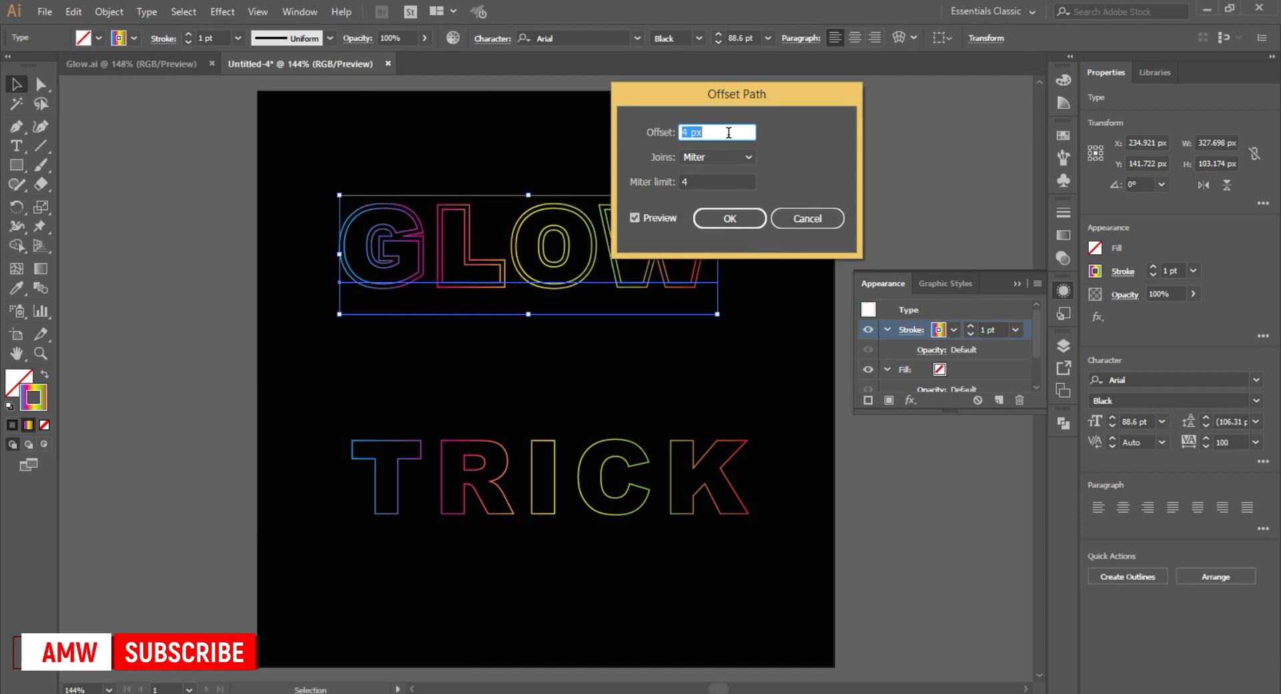
{"action": "left_click", "coordinate": [730, 217]}
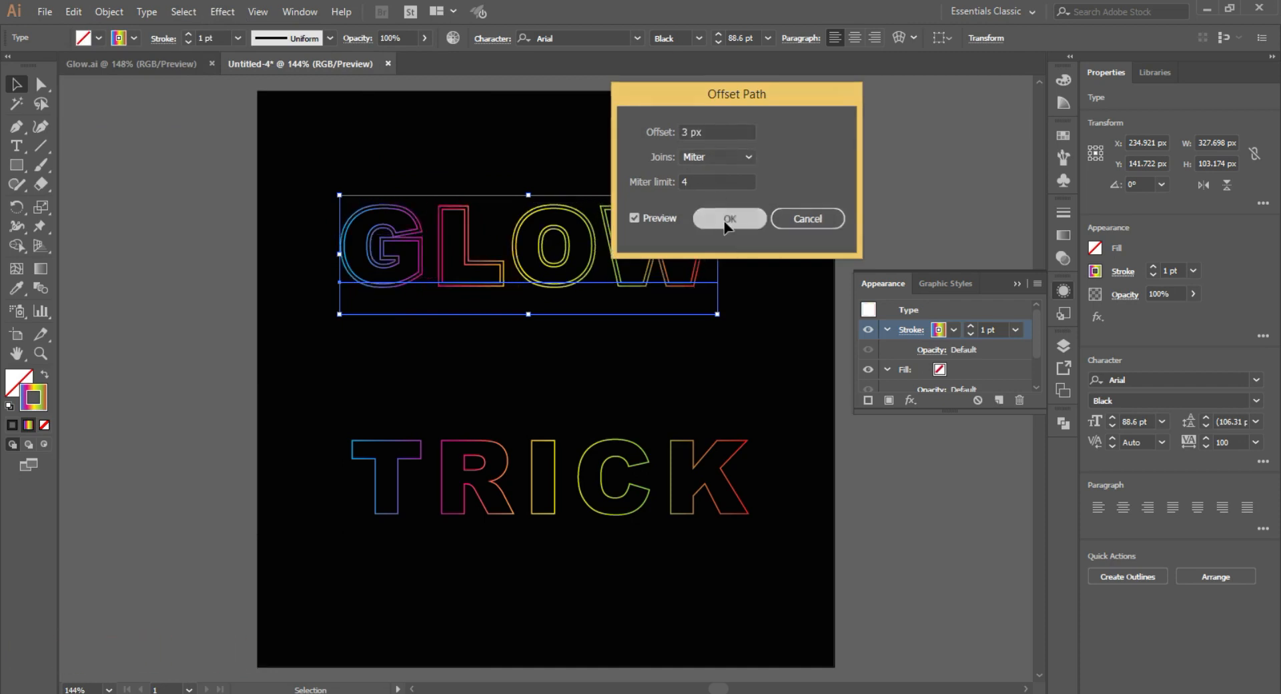
{"action": "left_click", "coordinate": [110, 14]}
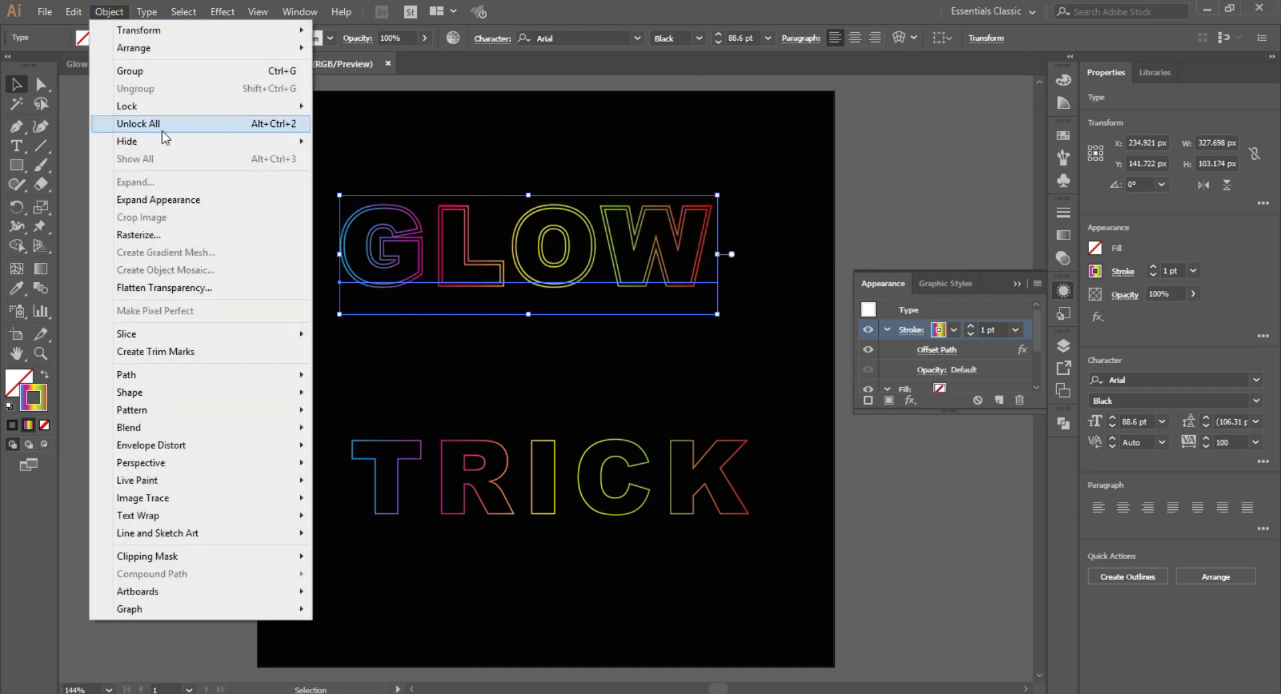
{"action": "left_click", "coordinate": [182, 207]}
Start a Transform effect on the expanded GLOW copy with preview on and set the number of copies to 2
{"action": "left_click", "coordinate": [222, 12]}
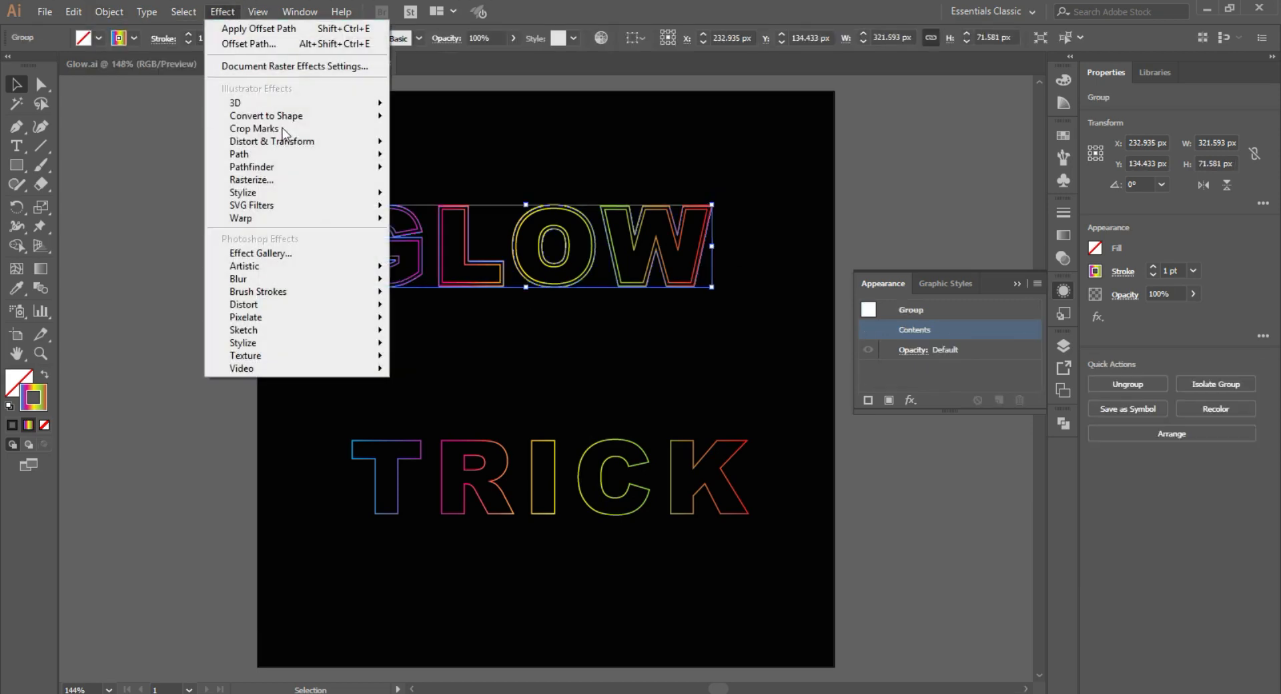
{"action": "mouse_move", "coordinate": [321, 142]}
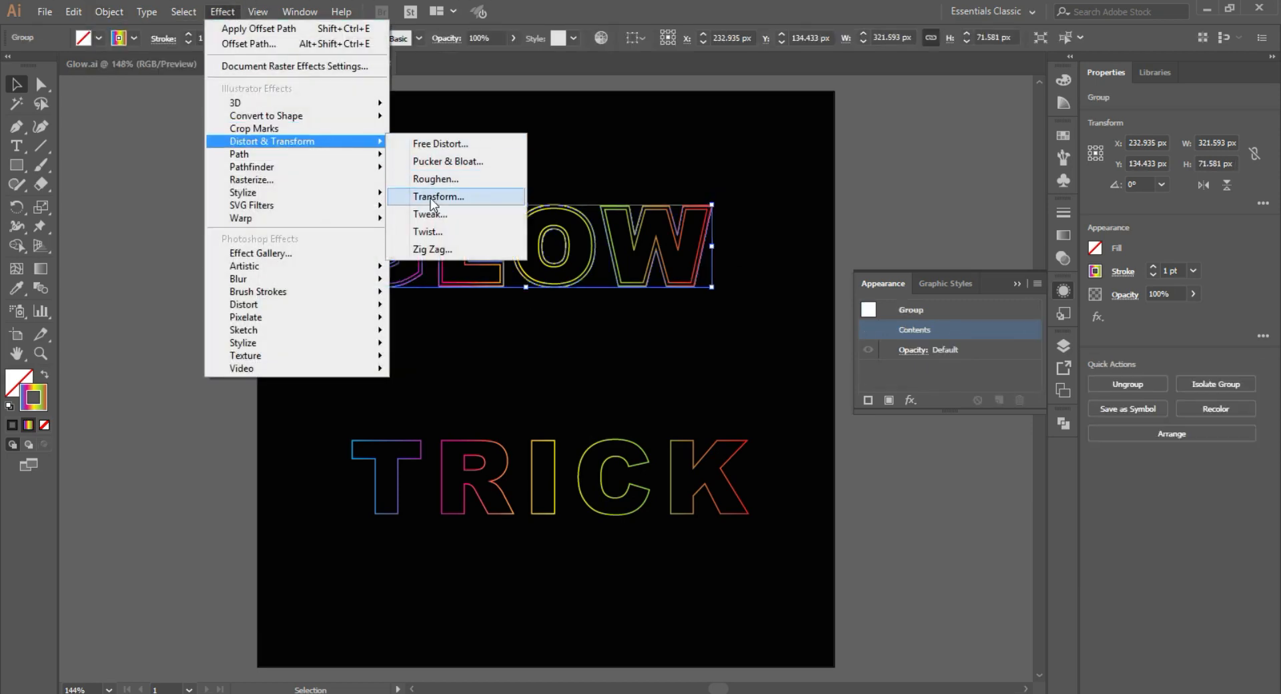
{"action": "left_click", "coordinate": [429, 194]}
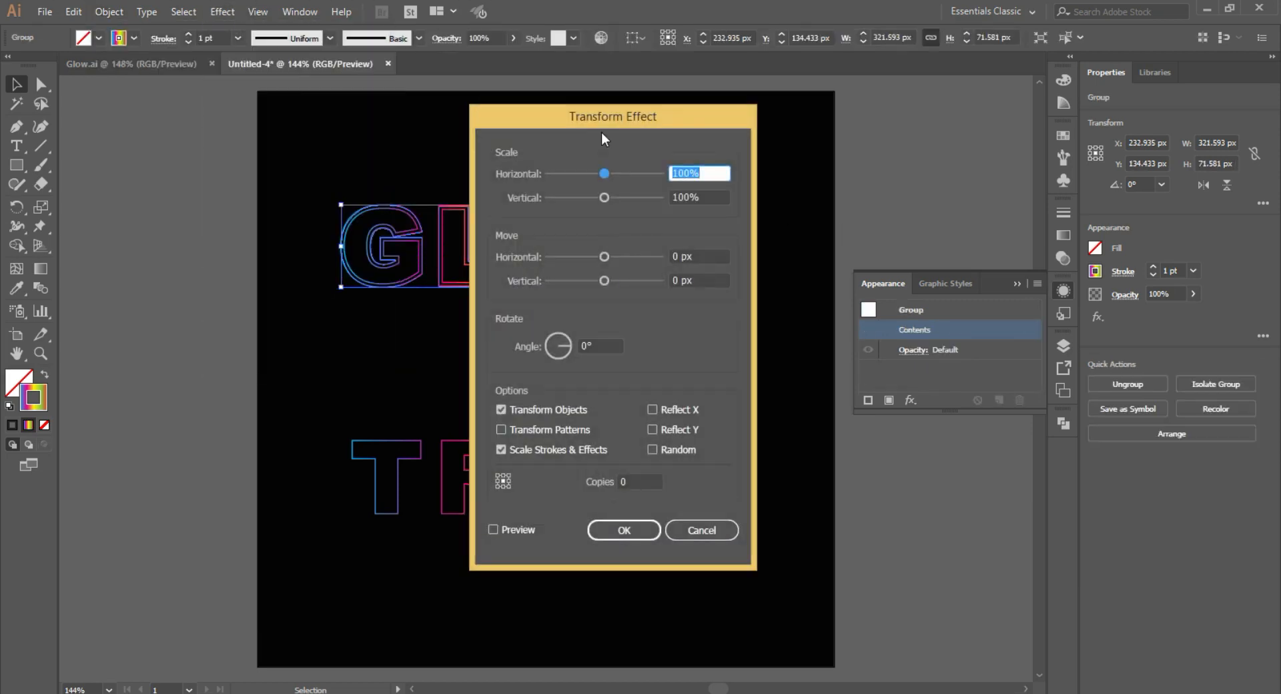
{"action": "left_click_drag", "start_coordinate": [602, 133], "coordinate": [941, 69]}
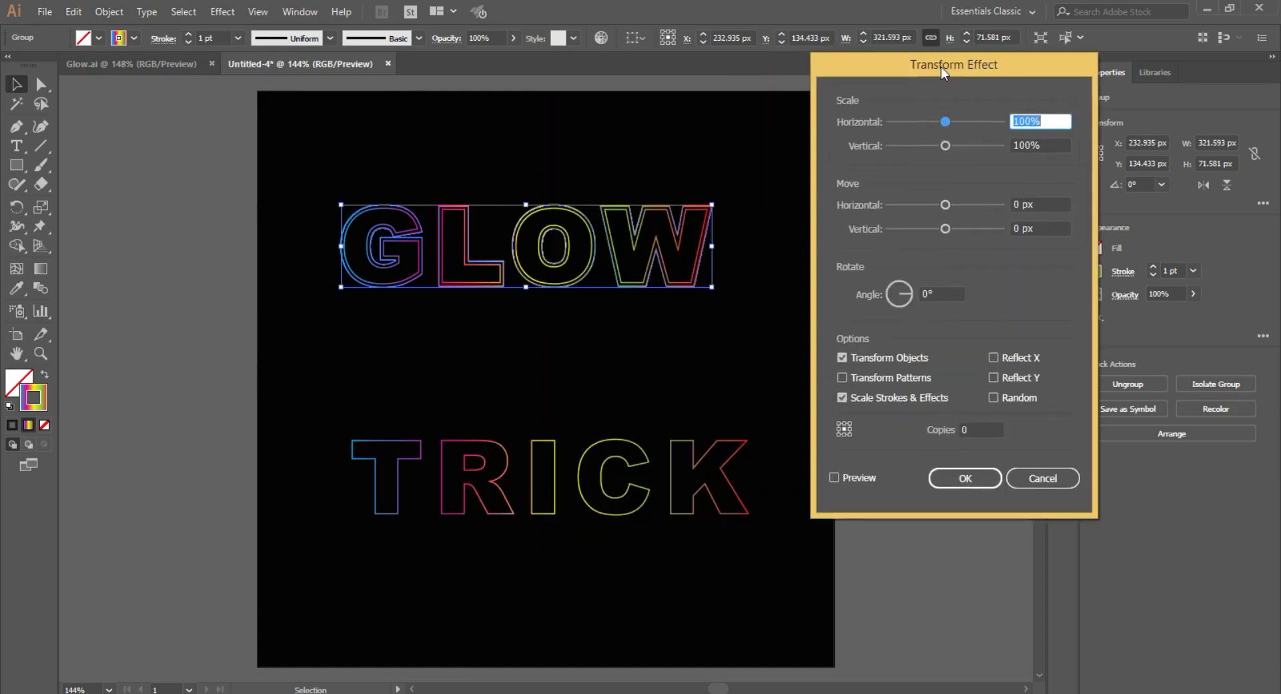
{"action": "left_click", "coordinate": [855, 479]}
{"action": "left_click", "coordinate": [988, 429]}
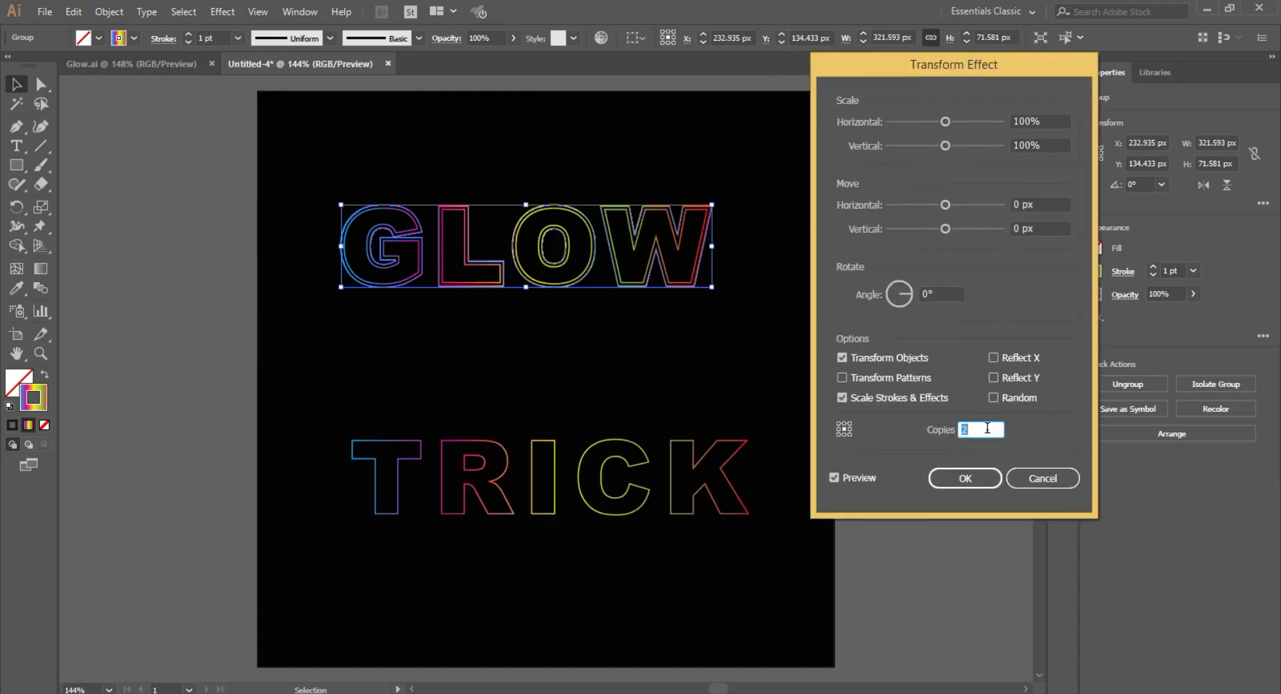
Set the GLOW copy's Transform rotation angle to -4°, apply the effect and expand its appearance
{"action": "left_click", "coordinate": [946, 293]}
{"action": "key", "text": "Up"}
{"action": "key", "text": "Up"}
{"action": "key", "text": "Up"}
{"action": "key", "text": "Up"}
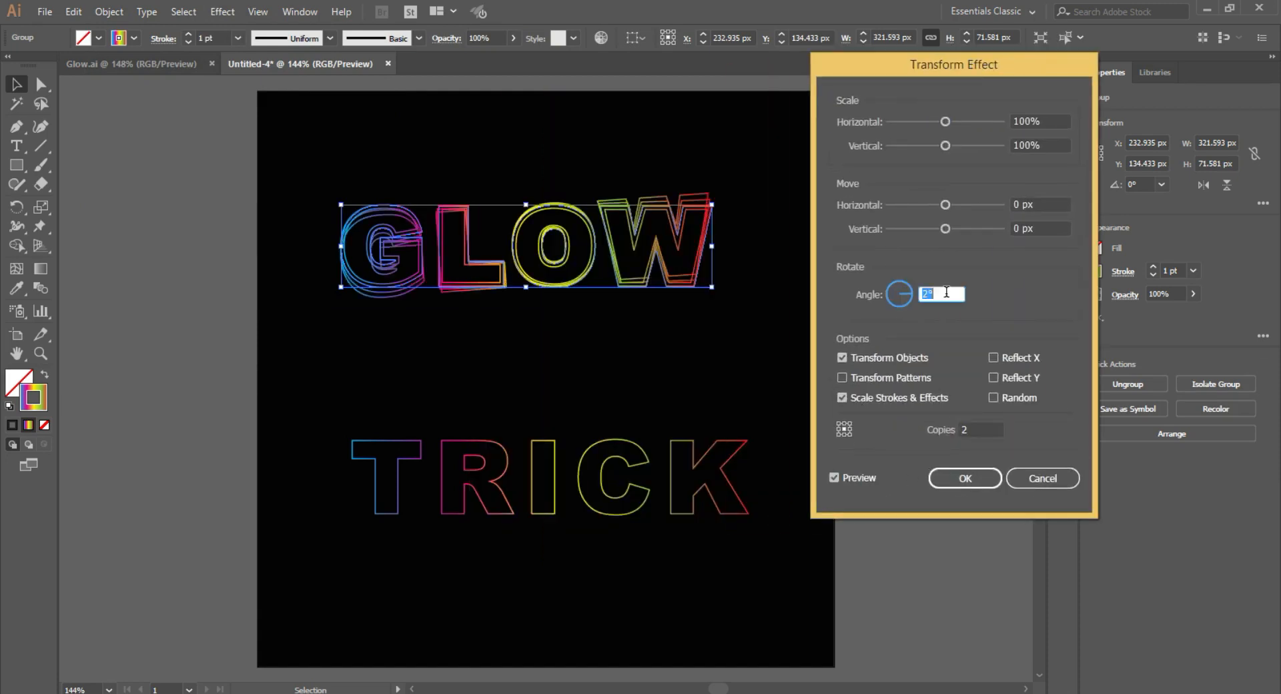
{"action": "key", "text": "Down"}
{"action": "key", "text": "Down"}
{"action": "key", "text": "Down"}
{"action": "key", "text": "Down"}
{"action": "key", "text": "Down"}
{"action": "key", "text": "Down"}
{"action": "key", "text": "Down"}
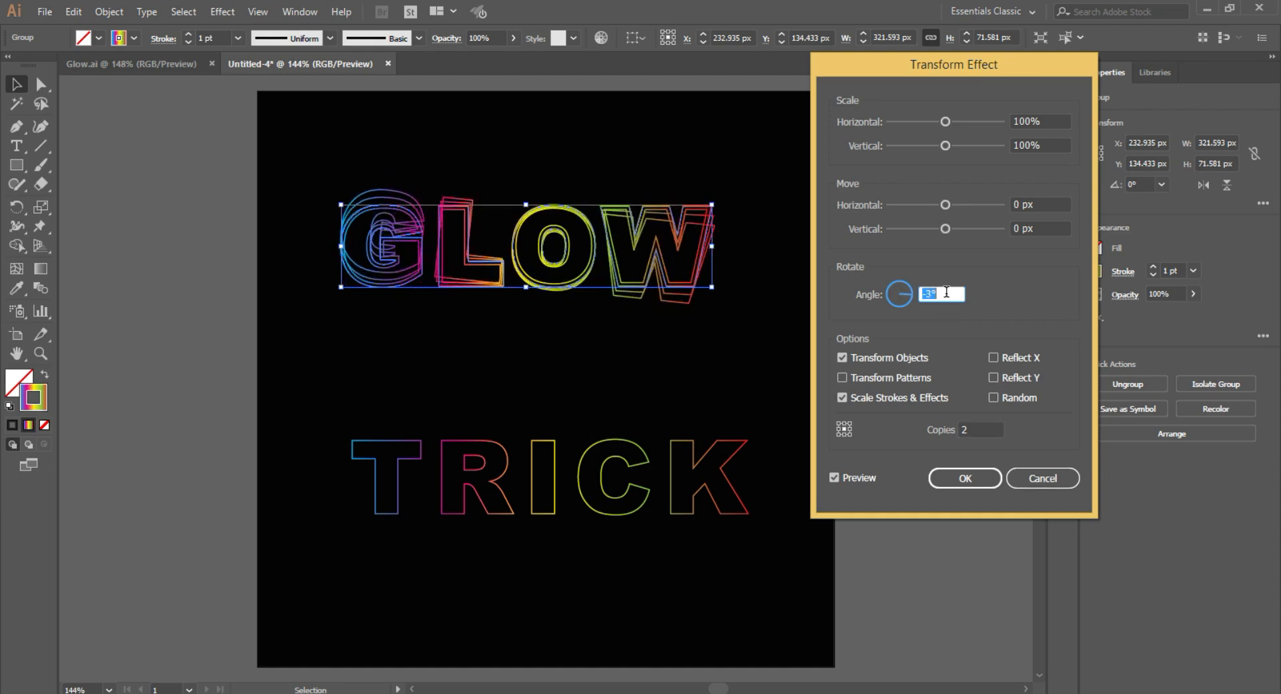
{"action": "key", "text": "Down"}
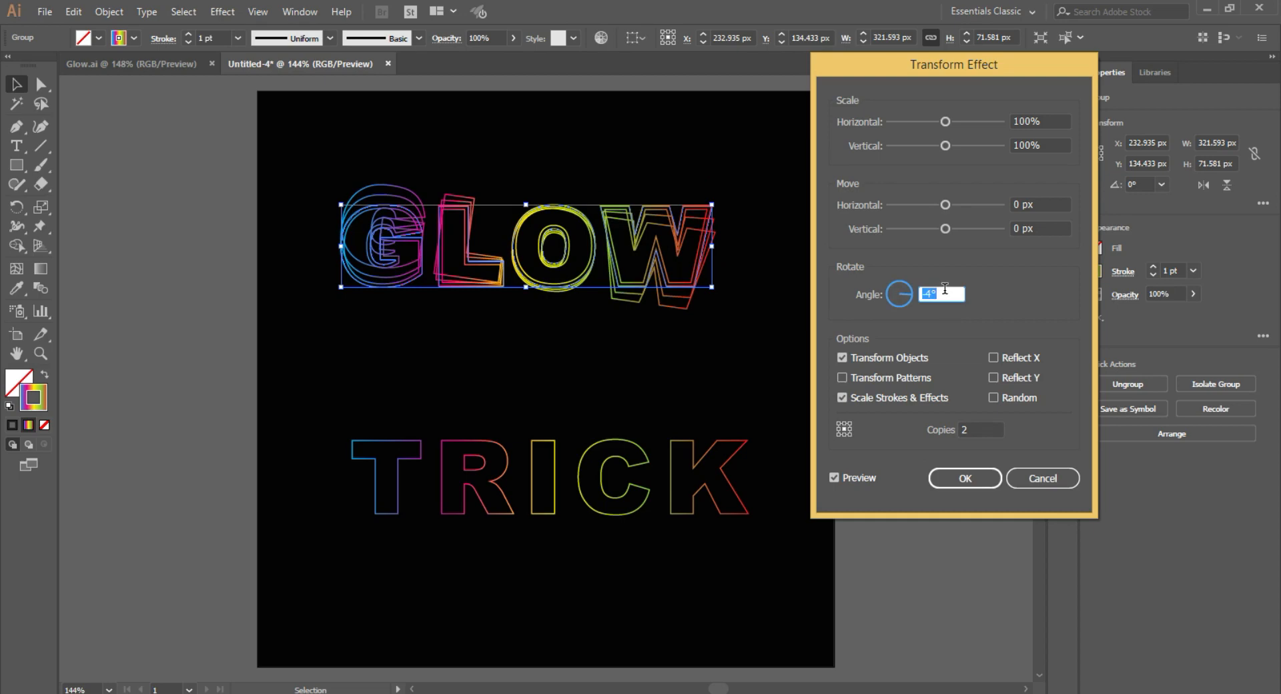
{"action": "left_click", "coordinate": [966, 478]}
{"action": "left_click", "coordinate": [117, 18]}
{"action": "left_click", "coordinate": [200, 200]}
Apply a Radial Blur effect to the expanded GLOW copies with amount 62, Zoom method and Good quality, and deselect them
{"action": "left_click", "coordinate": [217, 15]}
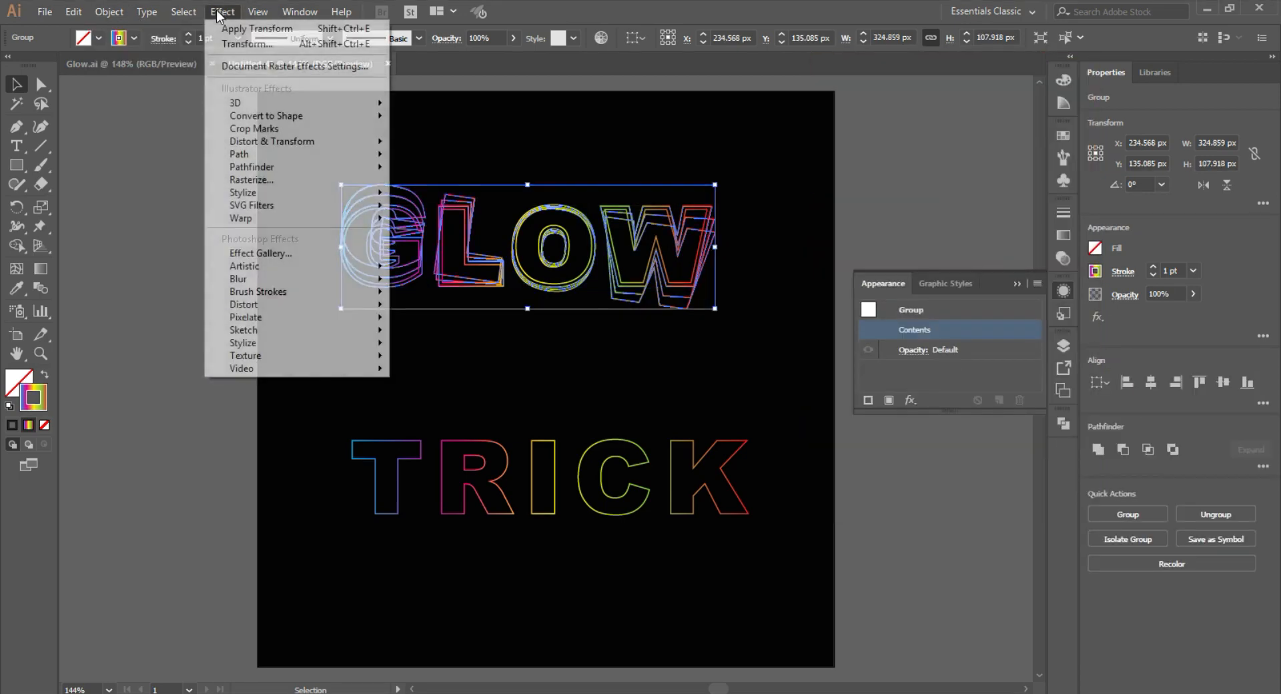
{"action": "mouse_move", "coordinate": [343, 282]}
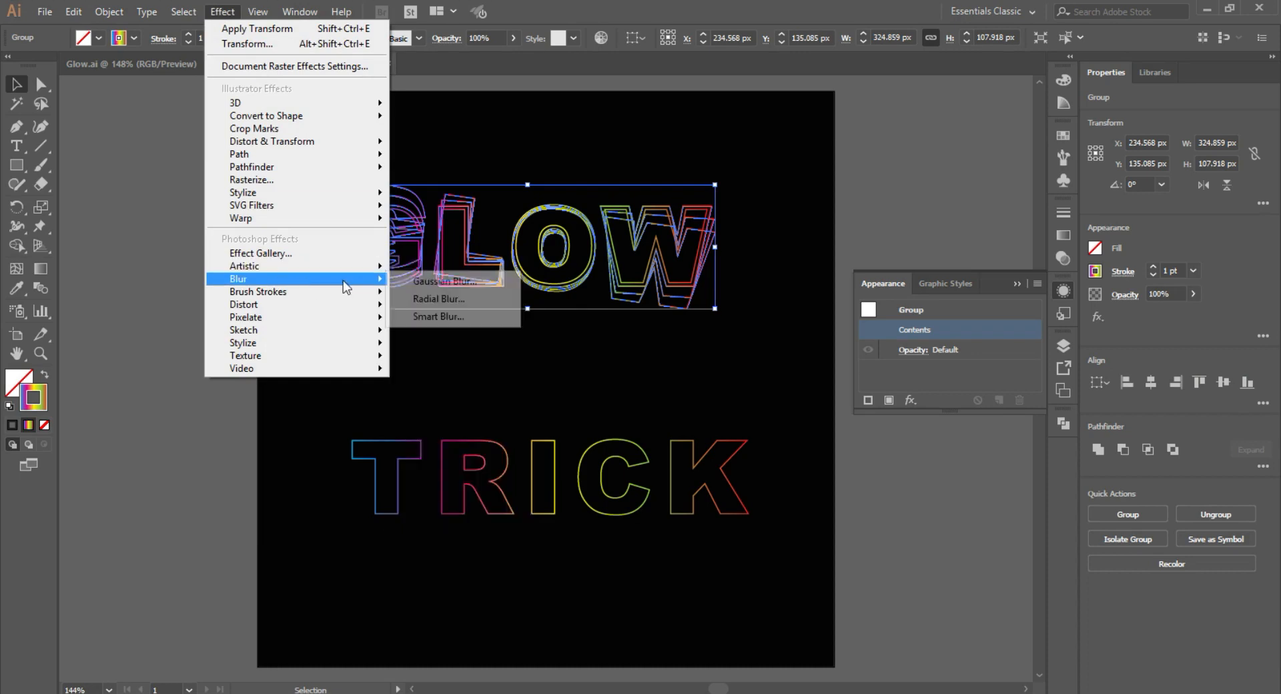
{"action": "left_click_drag", "start_coordinate": [789, 191], "coordinate": [787, 191]}
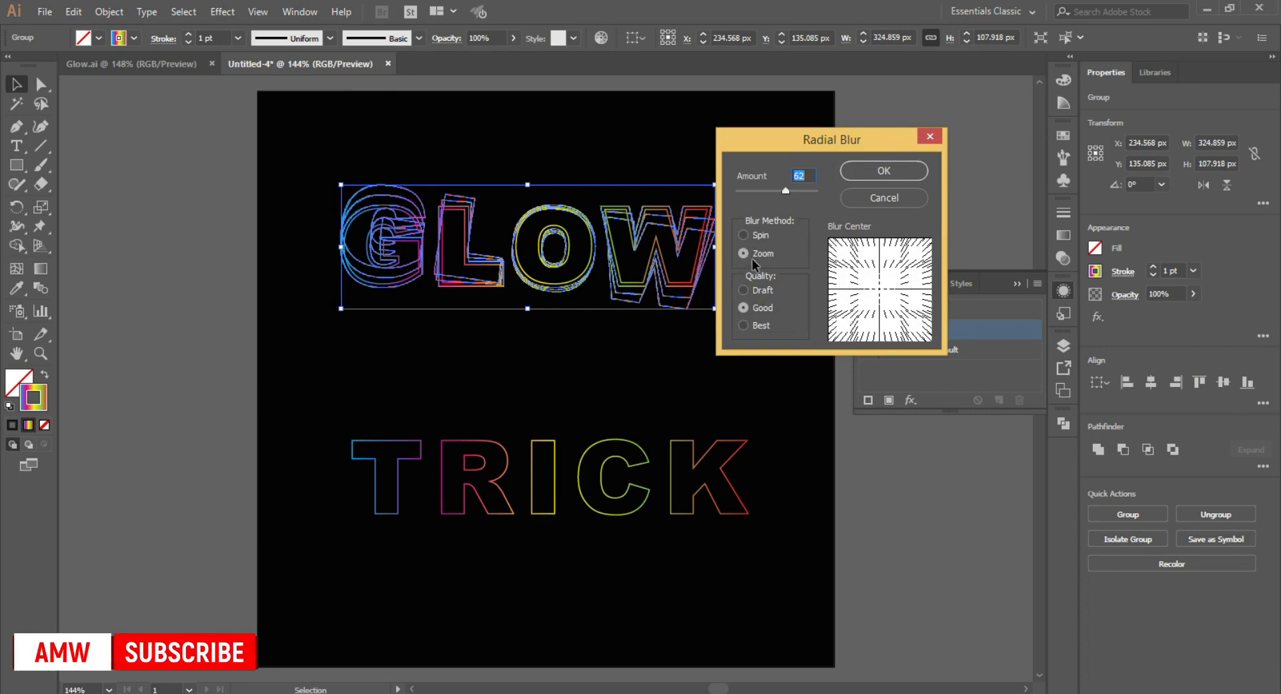
{"action": "left_click", "coordinate": [889, 174]}
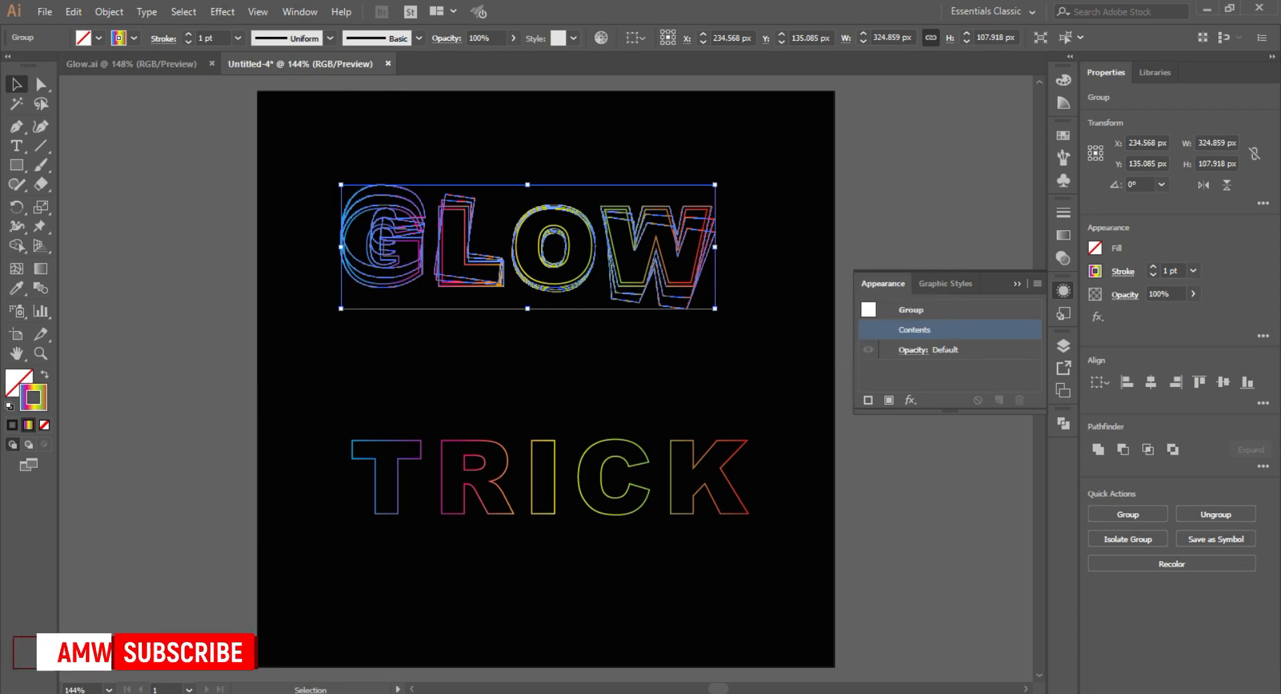
{"action": "left_click", "coordinate": [689, 408]}
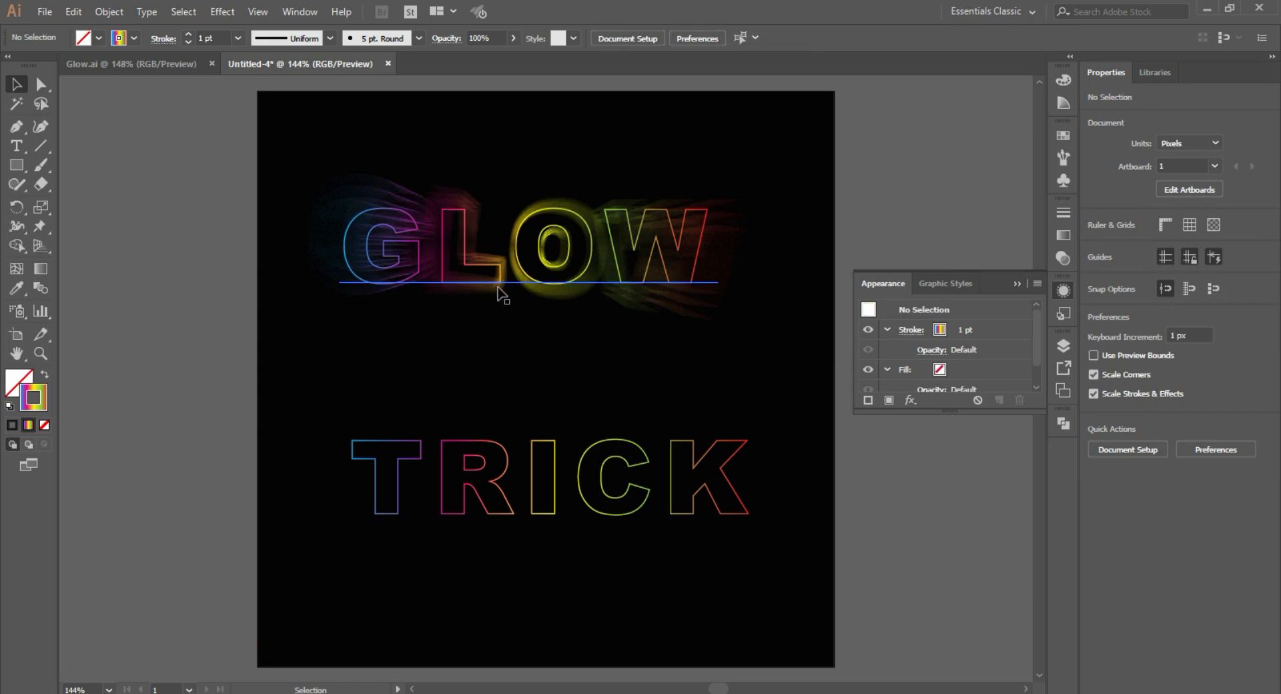
Copy the TRICK text and paste the copy directly in back of it
{"action": "left_click_drag", "start_coordinate": [579, 380], "coordinate": [530, 274]}
{"action": "left_click", "coordinate": [484, 346]}
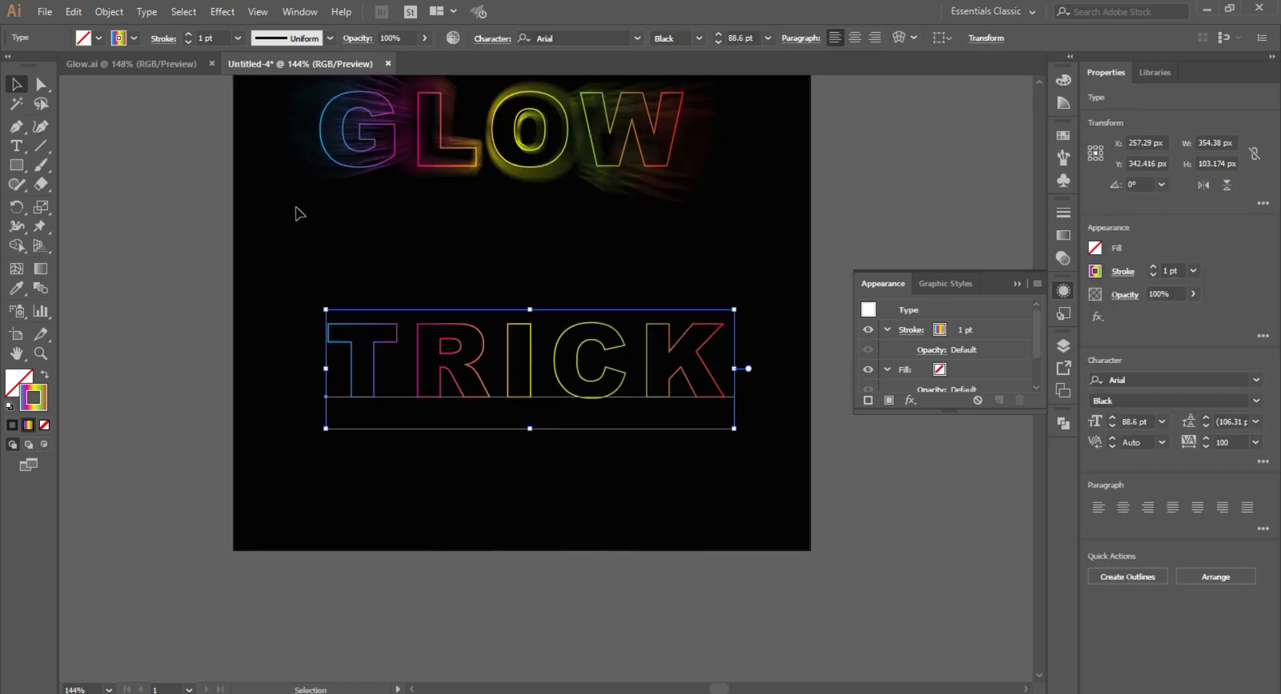
{"action": "left_click", "coordinate": [76, 19]}
{"action": "left_click", "coordinate": [98, 88]}
{"action": "left_click", "coordinate": [73, 12]}
{"action": "left_click", "coordinate": [123, 141]}
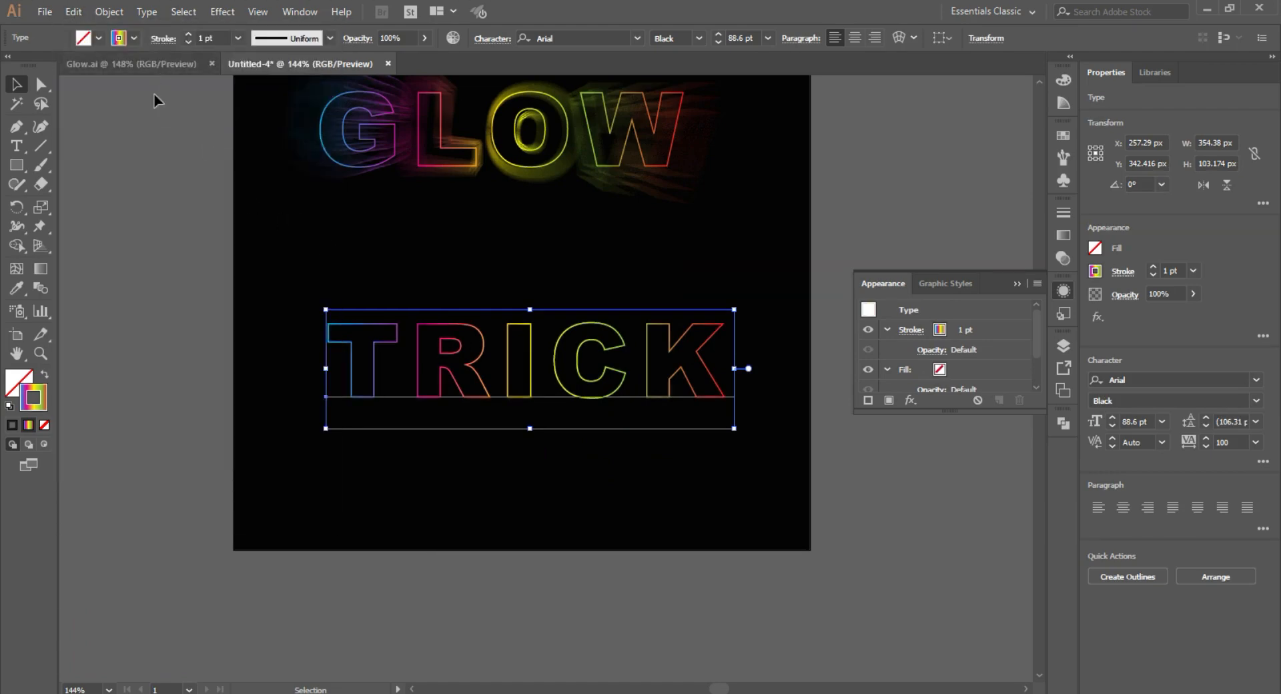
Apply an Offset Path effect of 4 px to the TRICK copy with preview on, and expand its appearance
{"action": "left_click", "coordinate": [228, 16]}
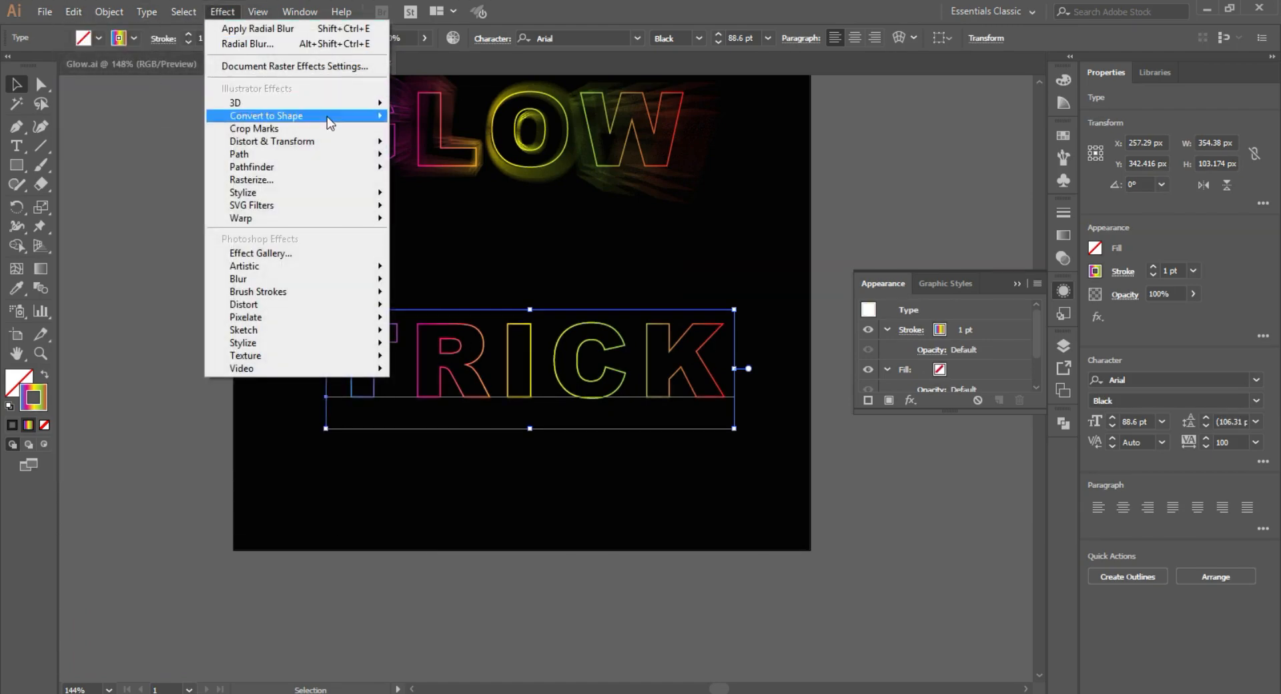
{"action": "mouse_move", "coordinate": [341, 162]}
{"action": "left_click", "coordinate": [441, 156]}
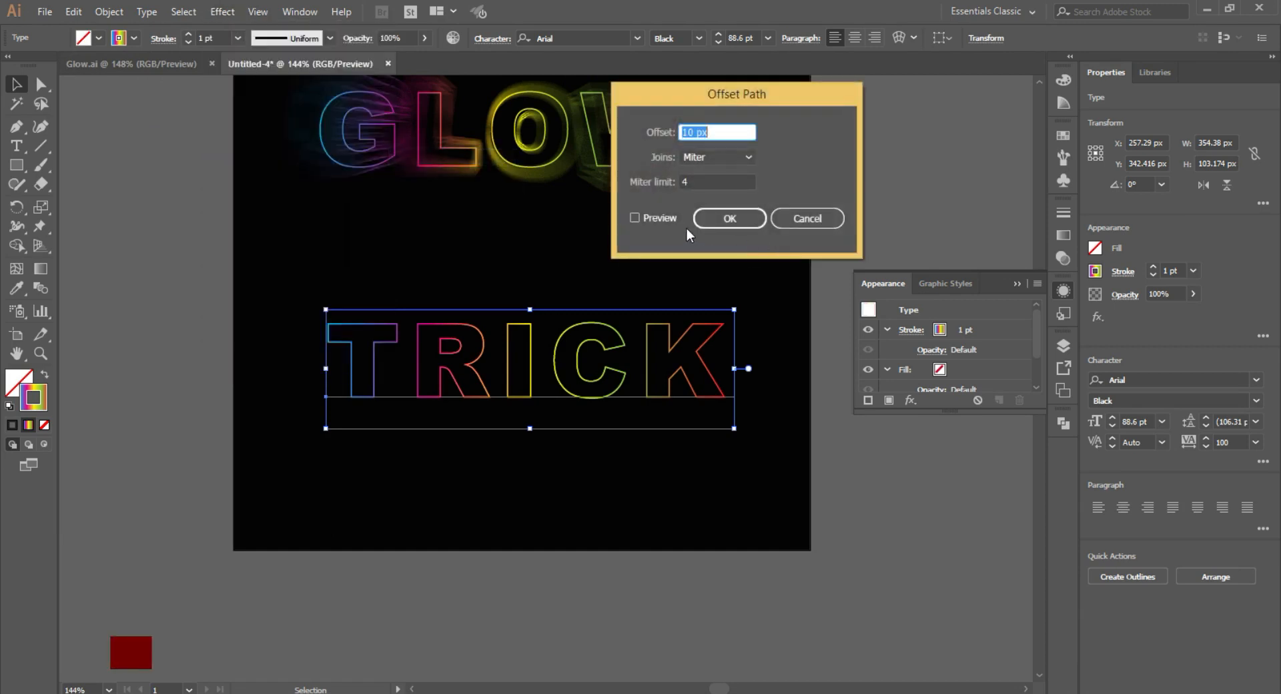
{"action": "left_click", "coordinate": [635, 217]}
{"action": "left_click", "coordinate": [719, 126]}
{"action": "key", "text": "Down"}
{"action": "key", "text": "Down"}
{"action": "key", "text": "Down"}
{"action": "key", "text": "Down"}
{"action": "key", "text": "Down"}
{"action": "key", "text": "Down"}
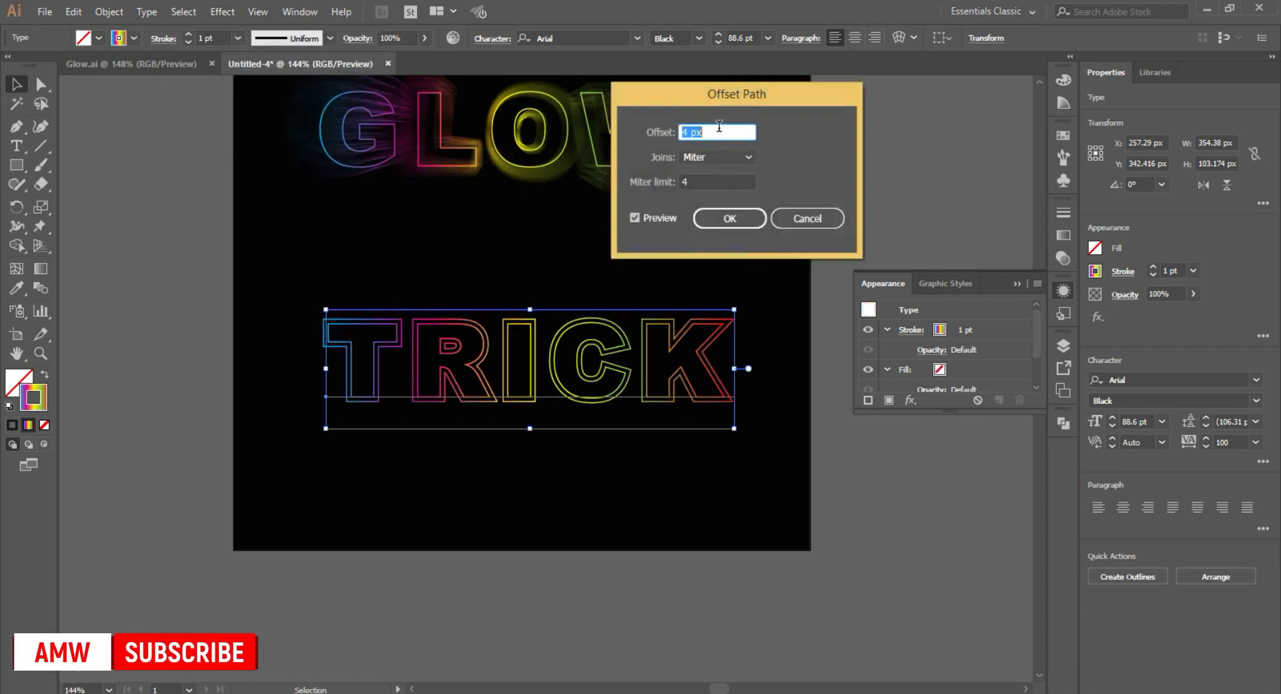
{"action": "left_click", "coordinate": [732, 219]}
{"action": "left_click", "coordinate": [109, 11]}
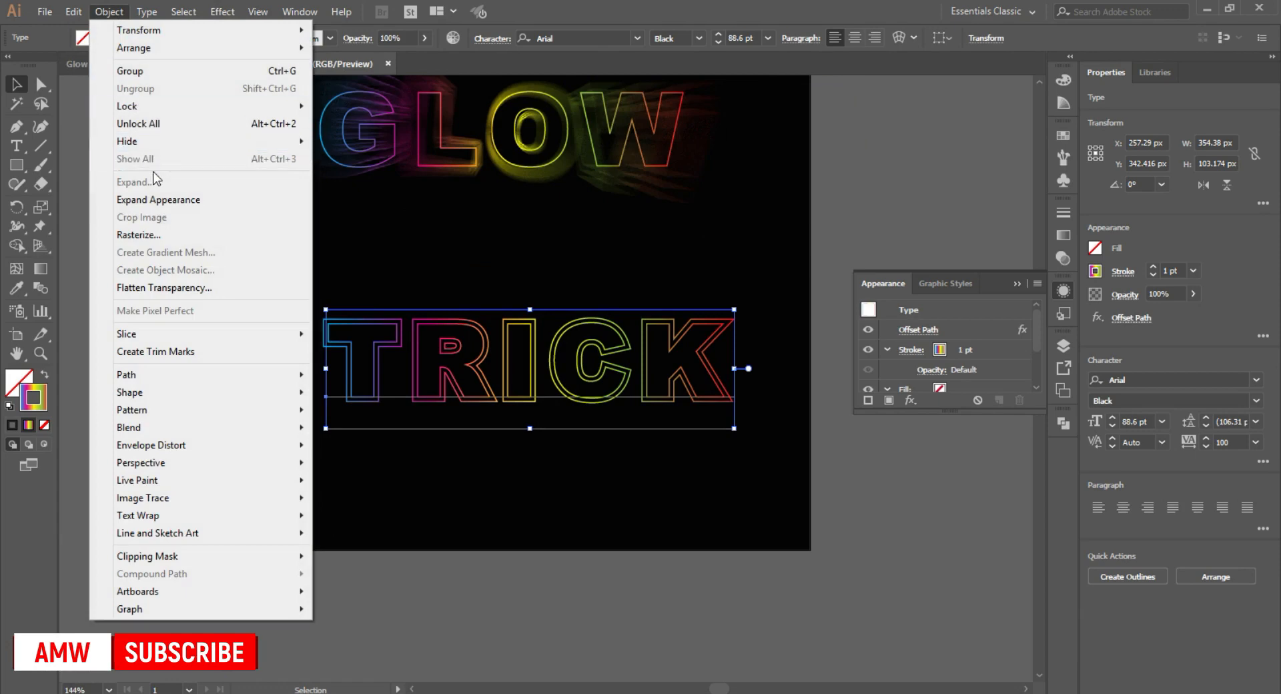
{"action": "left_click", "coordinate": [159, 198]}
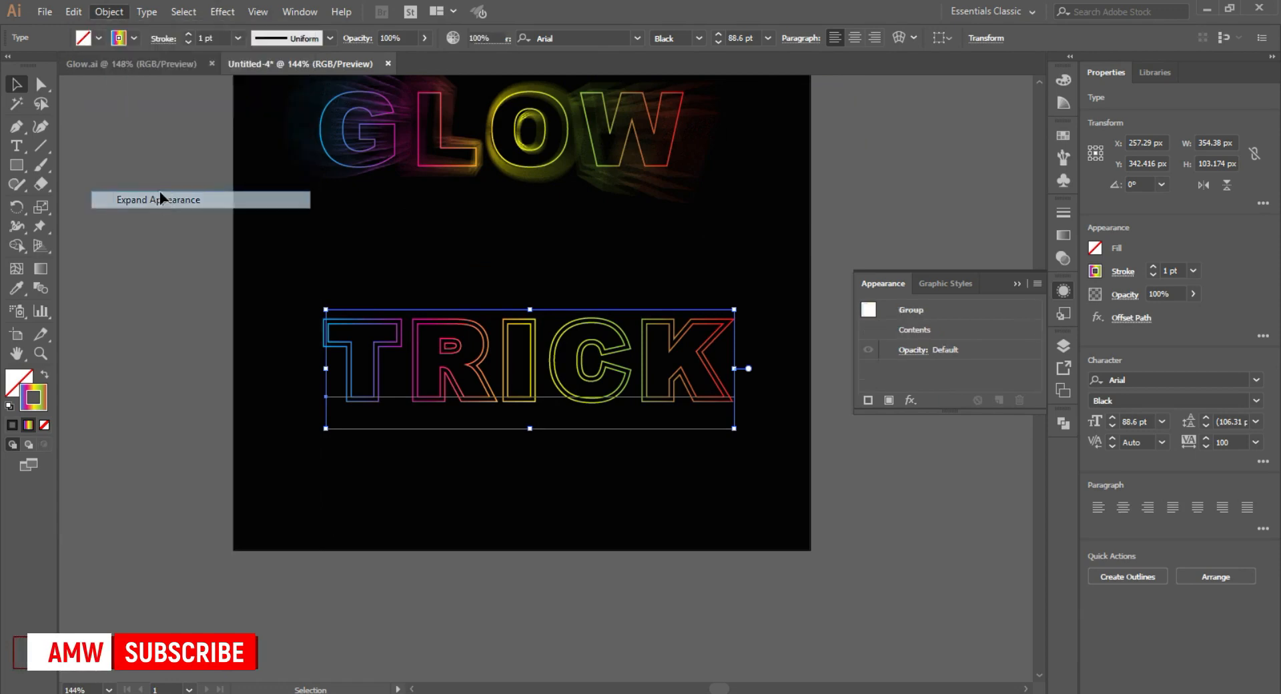
Apply a Transform effect with 2 copies and a -4° rotation to the TRICK copy, and expand its appearance
{"action": "left_click", "coordinate": [221, 11]}
{"action": "mouse_move", "coordinate": [323, 153]}
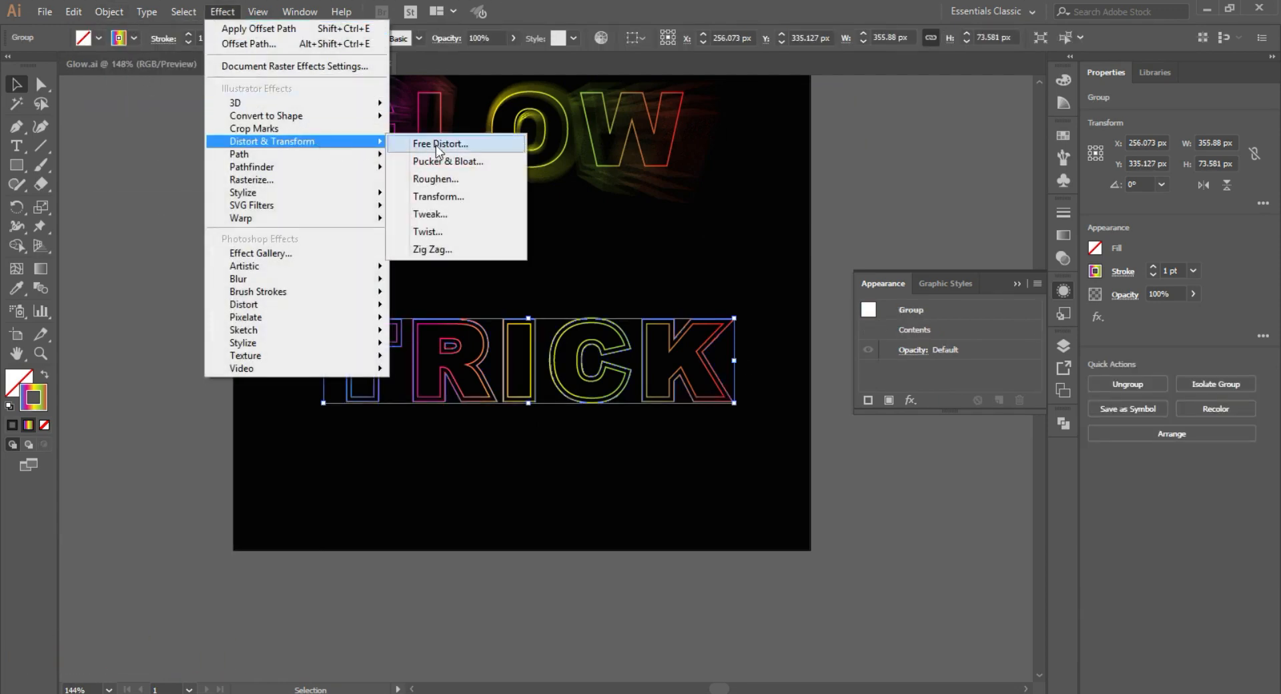
{"action": "left_click", "coordinate": [440, 193]}
{"action": "left_click", "coordinate": [981, 428]}
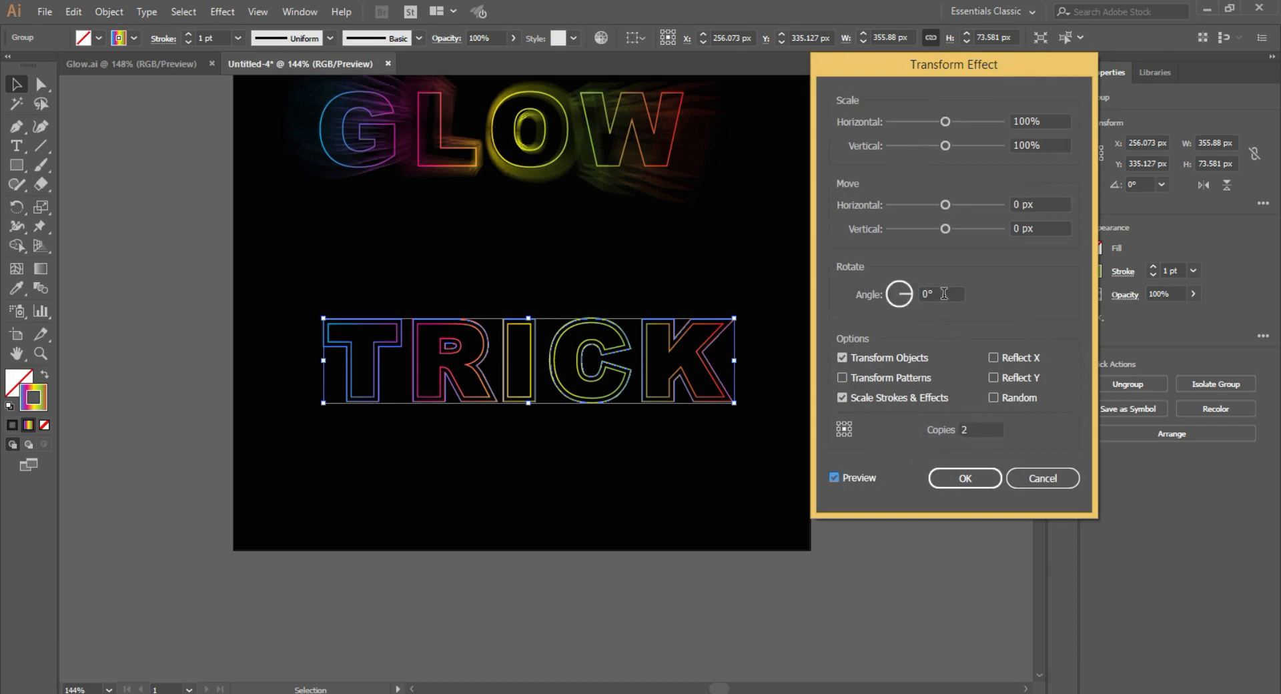
{"action": "key", "text": "Down"}
{"action": "key", "text": "Down"}
{"action": "key", "text": "Down"}
{"action": "key", "text": "Down"}
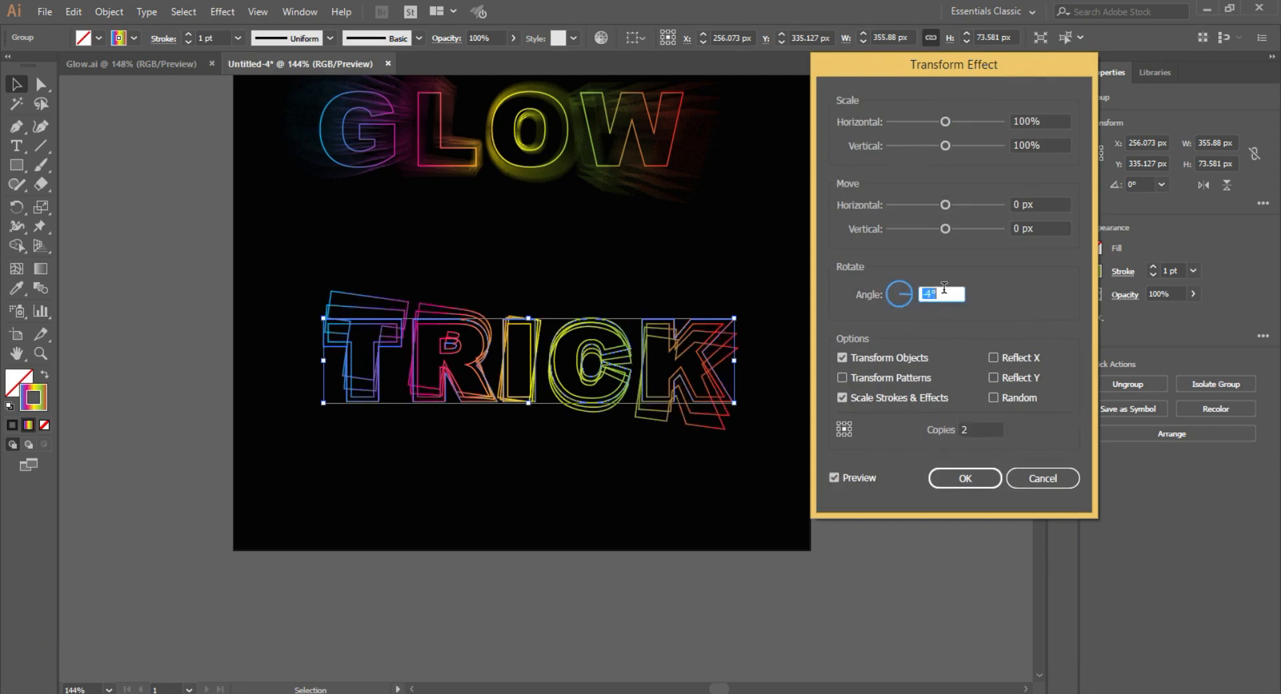
{"action": "left_click", "coordinate": [965, 476]}
{"action": "left_click", "coordinate": [108, 11]}
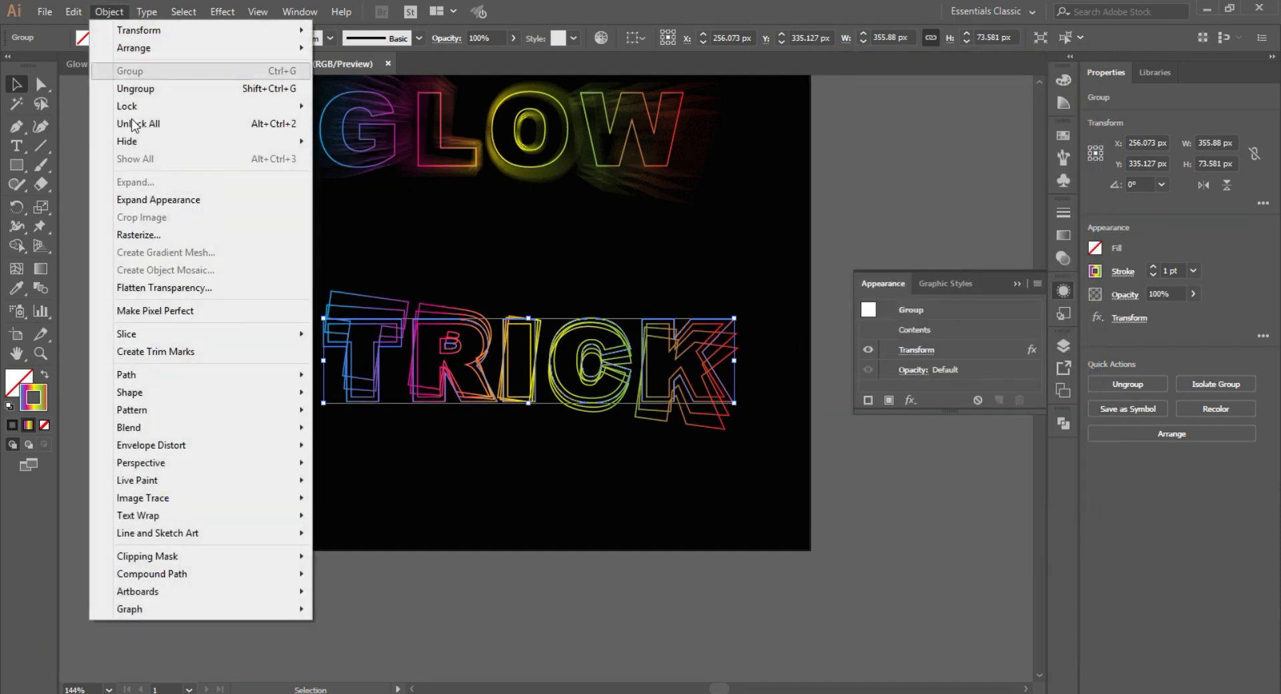
{"action": "left_click", "coordinate": [134, 197]}
Apply a Radial Blur effect to the expanded TRICK copies with amount 62, Zoom method and Good quality, and deselect them
{"action": "left_click", "coordinate": [223, 11]}
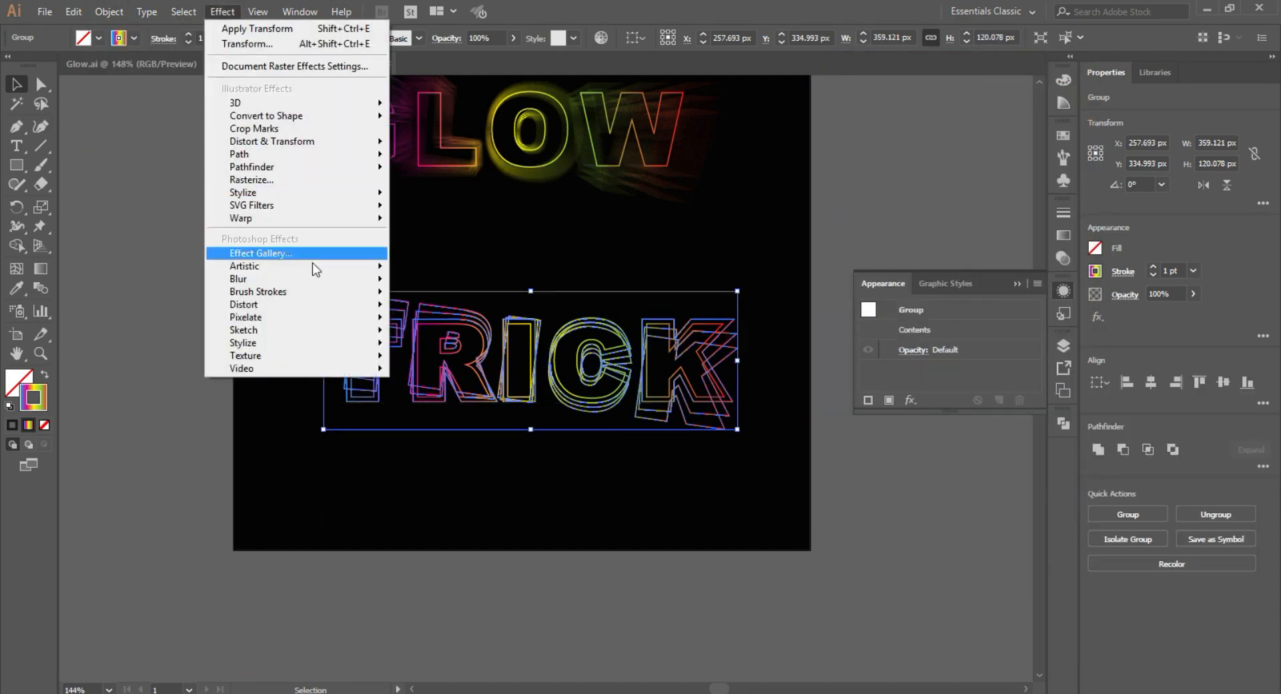
{"action": "left_click", "coordinate": [435, 299]}
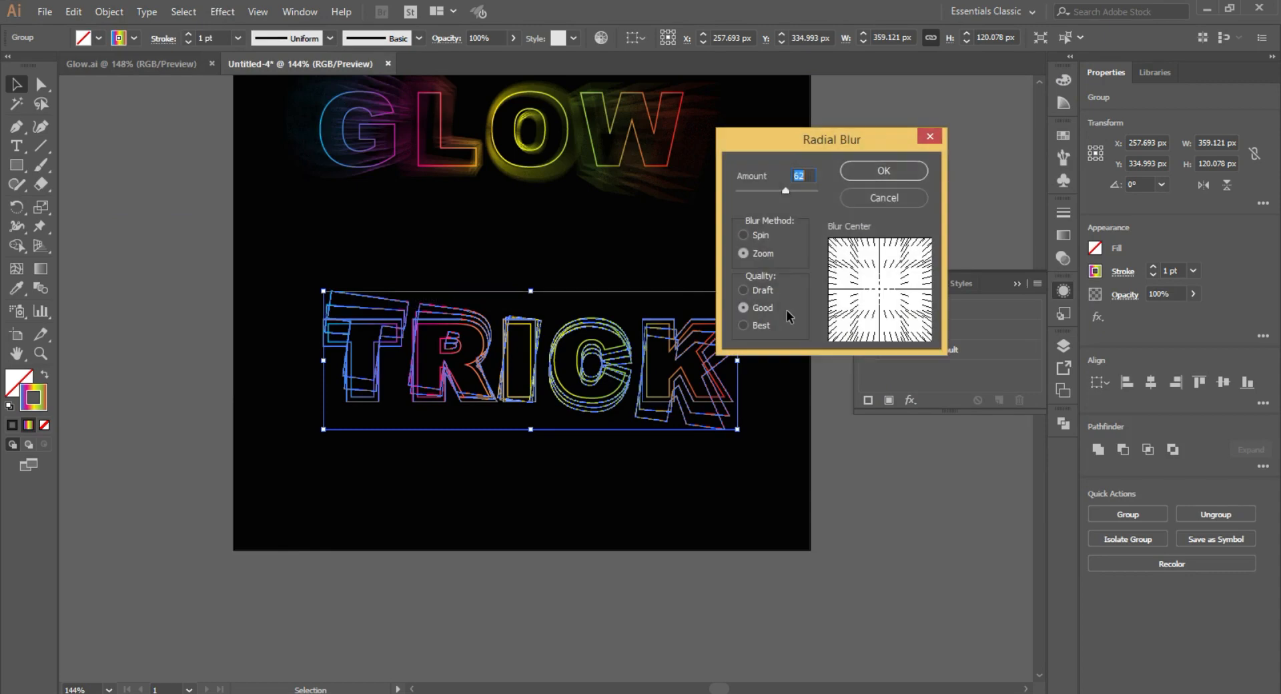
{"action": "left_click", "coordinate": [881, 172]}
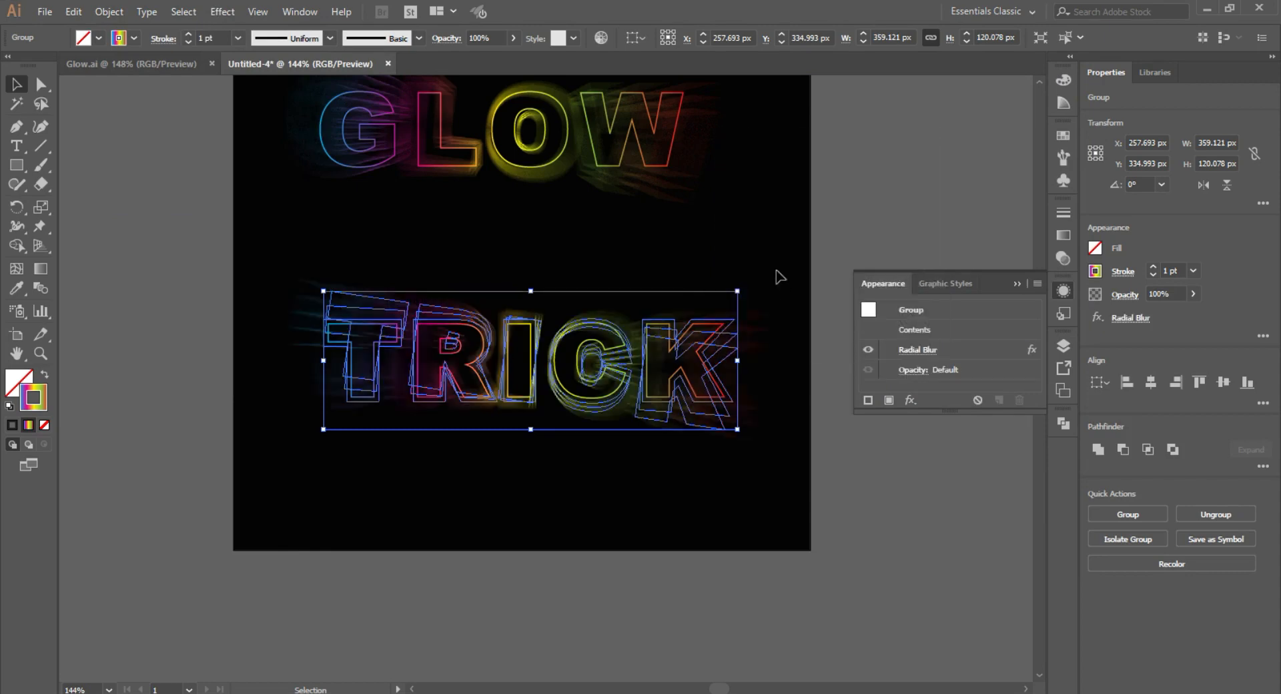
{"action": "left_click", "coordinate": [779, 275]}
{"action": "left_click_drag", "start_coordinate": [717, 302], "coordinate": [699, 403]}
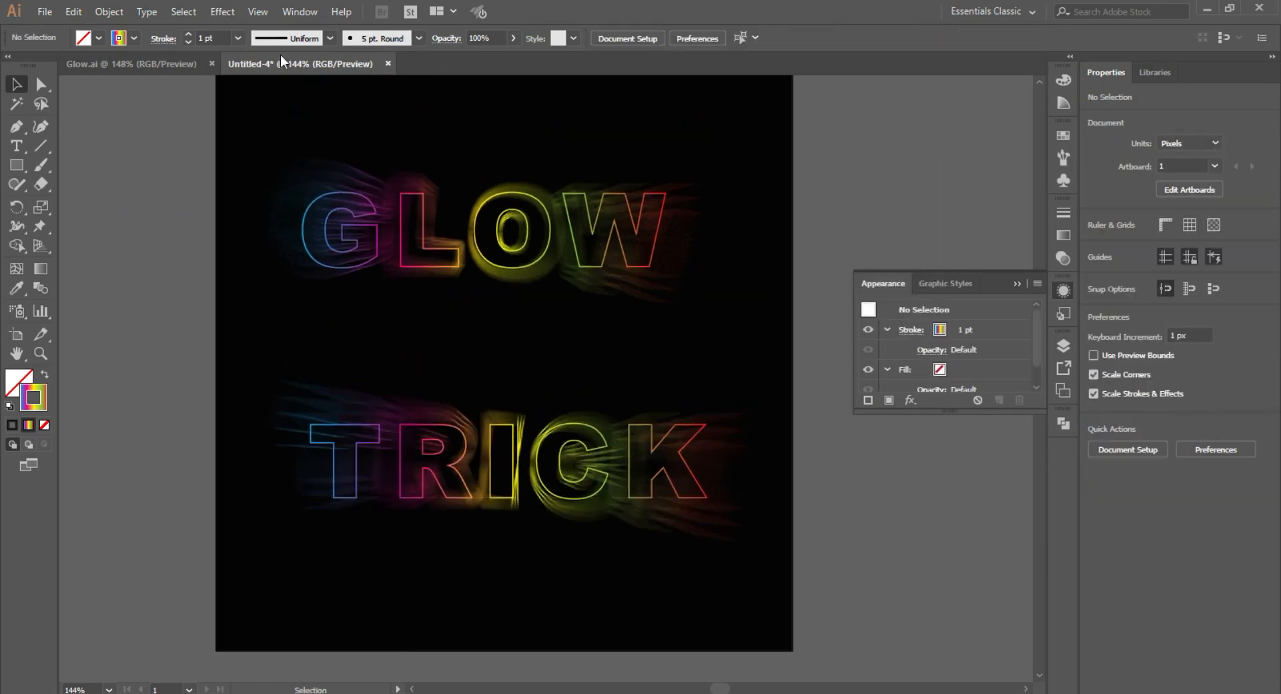